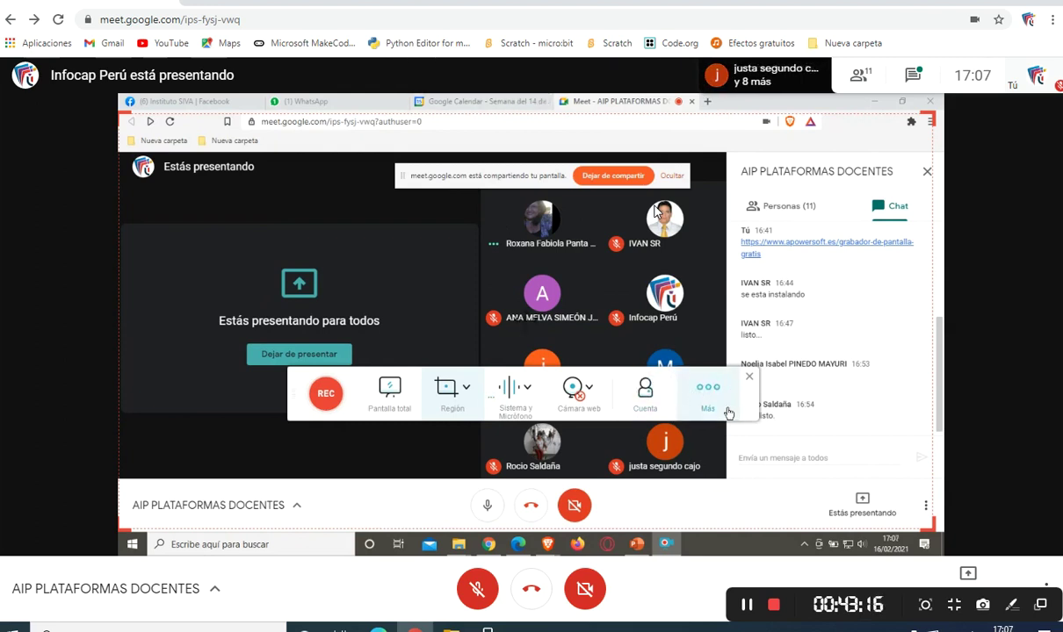
Open the screen recorder's settings and review the General and Grabación options
left_click(708, 394)
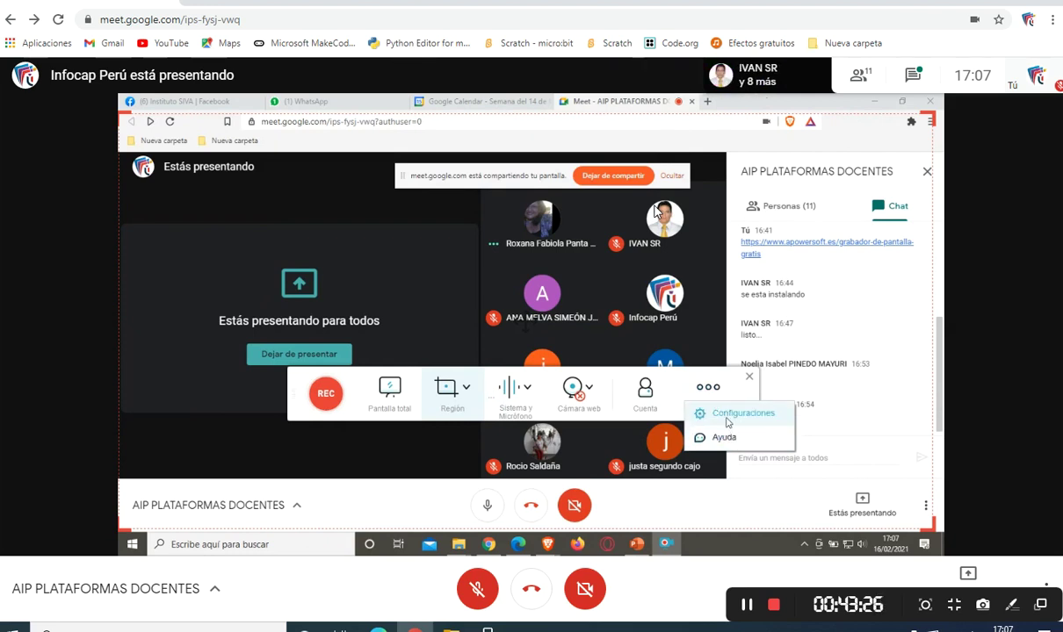
left_click(727, 418)
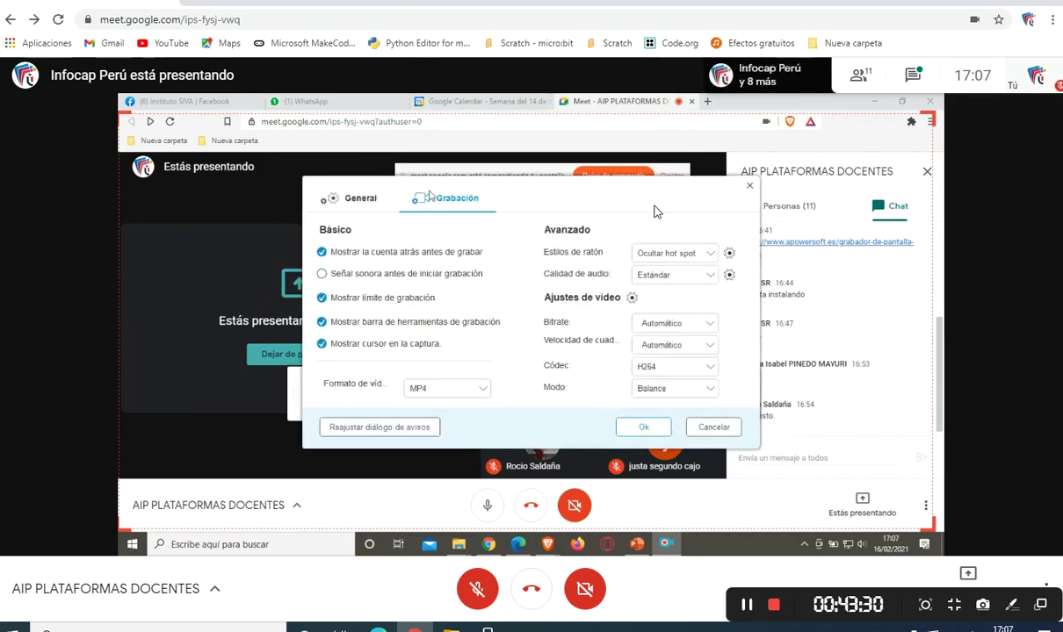
left_click_drag(426, 184, 245, 181)
left_click(257, 170)
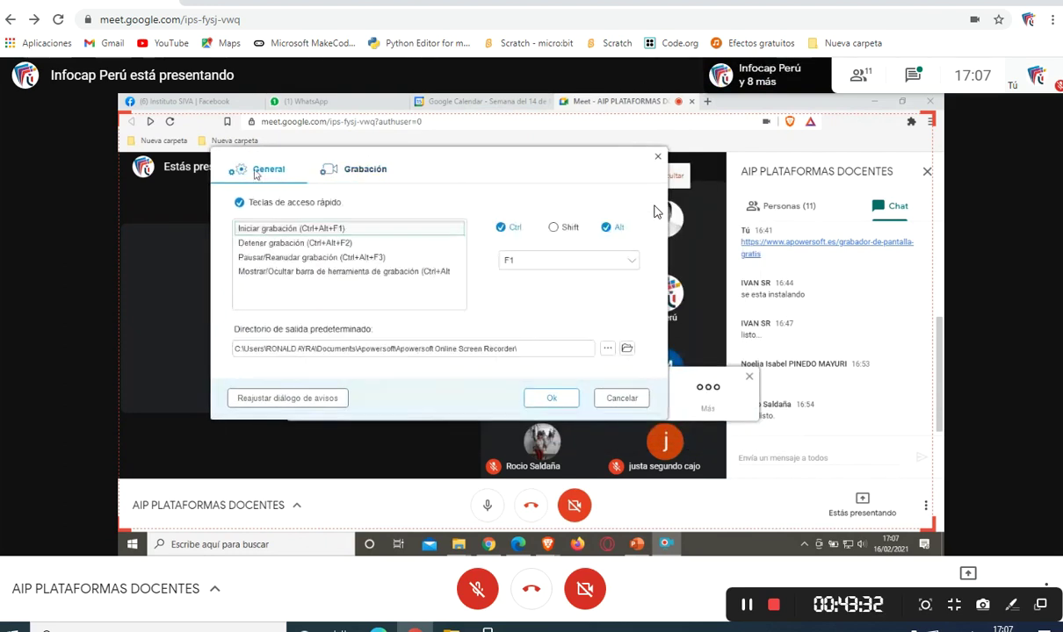
left_click(347, 176)
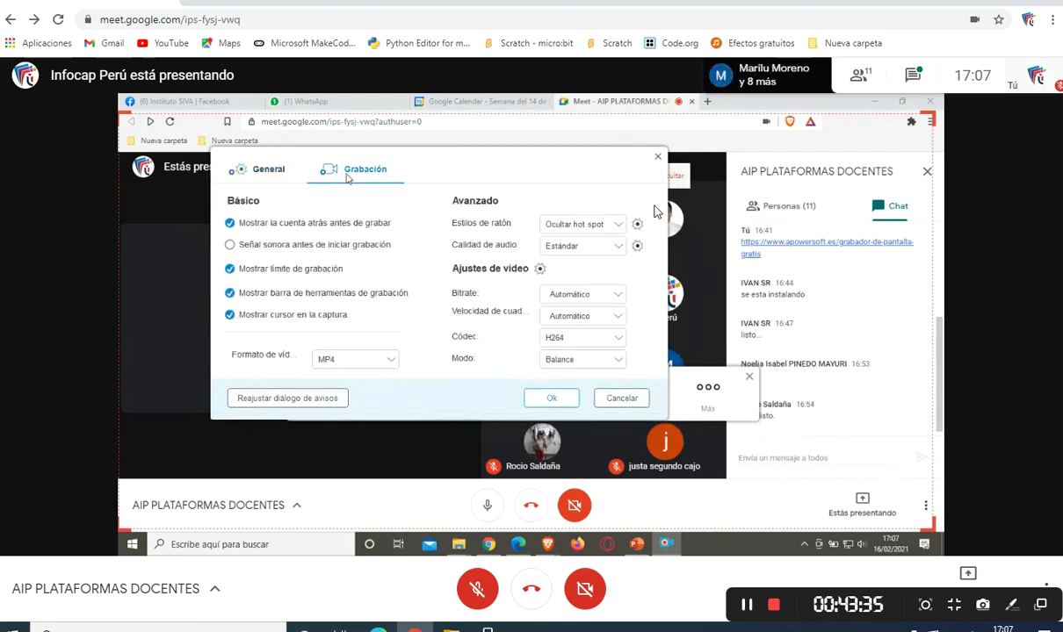
left_click(255, 169)
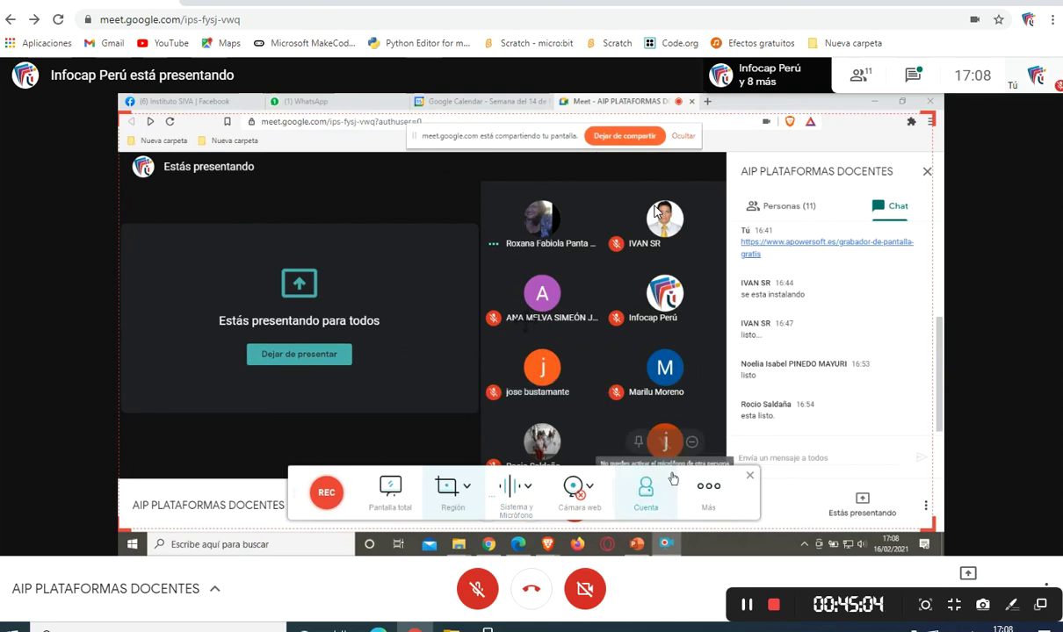
Reopen the recorder's Configuraciones window and examine its General settings
left_click(707, 492)
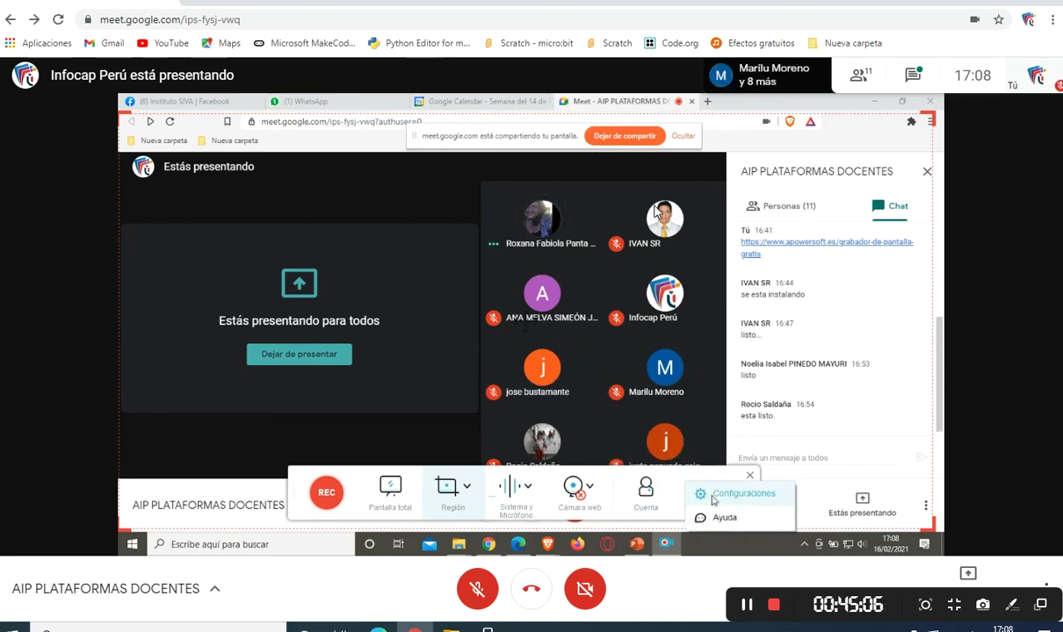
left_click(735, 493)
left_click(354, 201)
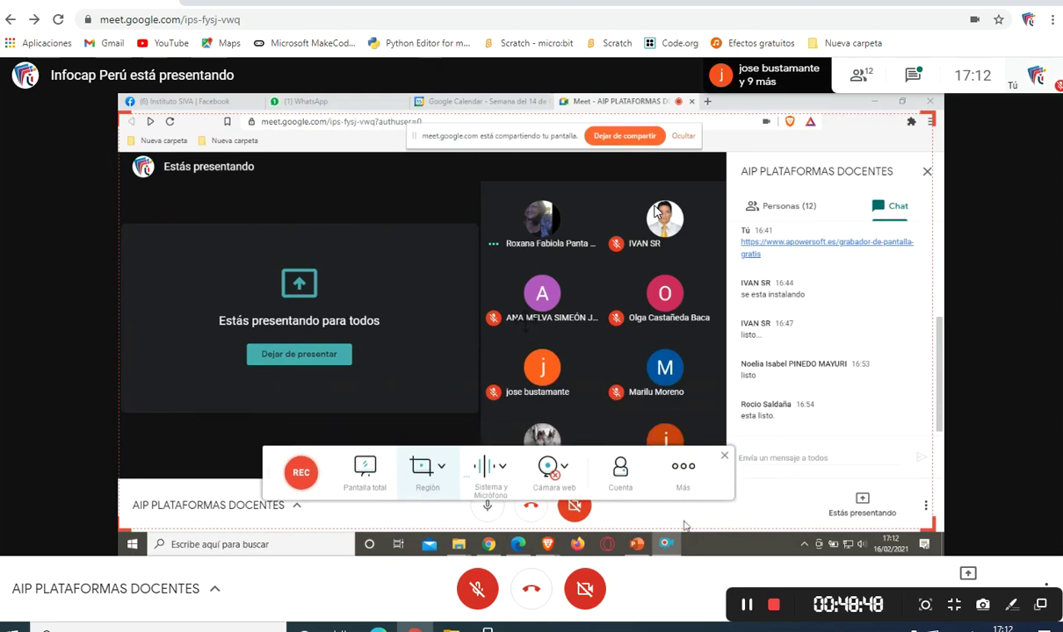
Mute the one participant whose microphone is still on in the meeting and bring back the screen recorder
mouse_move(641, 551)
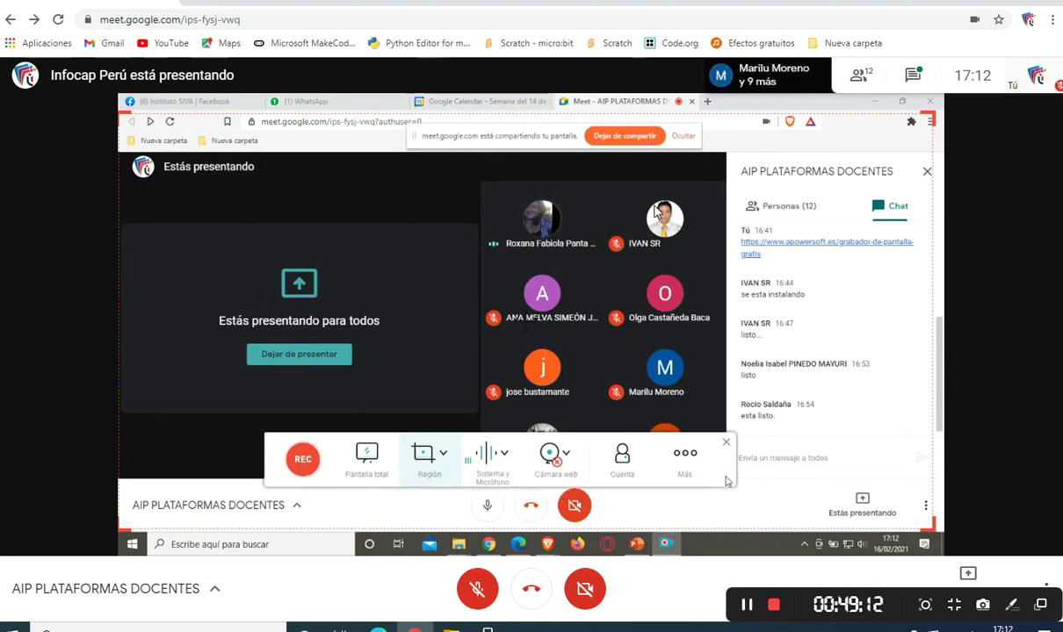
mouse_move(542, 221)
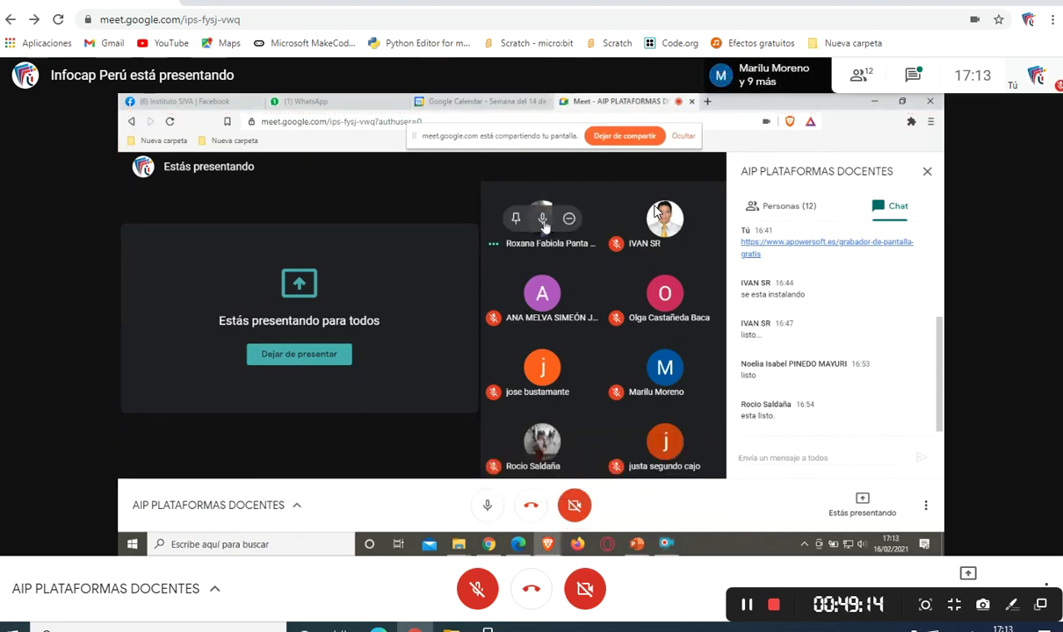
left_click(541, 220)
left_click(597, 375)
left_click(665, 544)
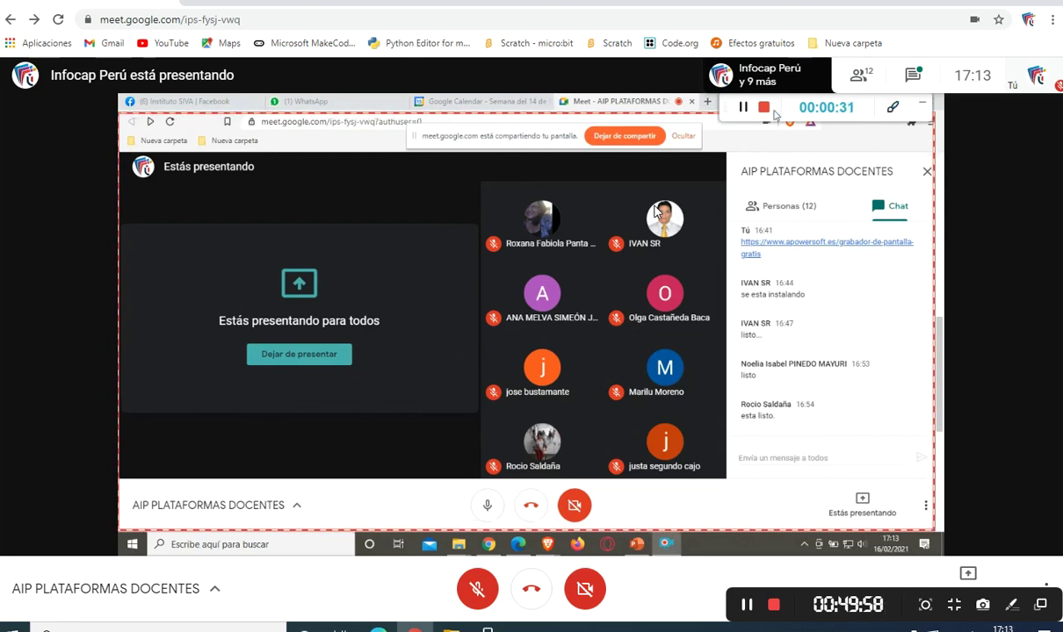
Pause the screen recording briefly and show the annotation tools
left_click(743, 116)
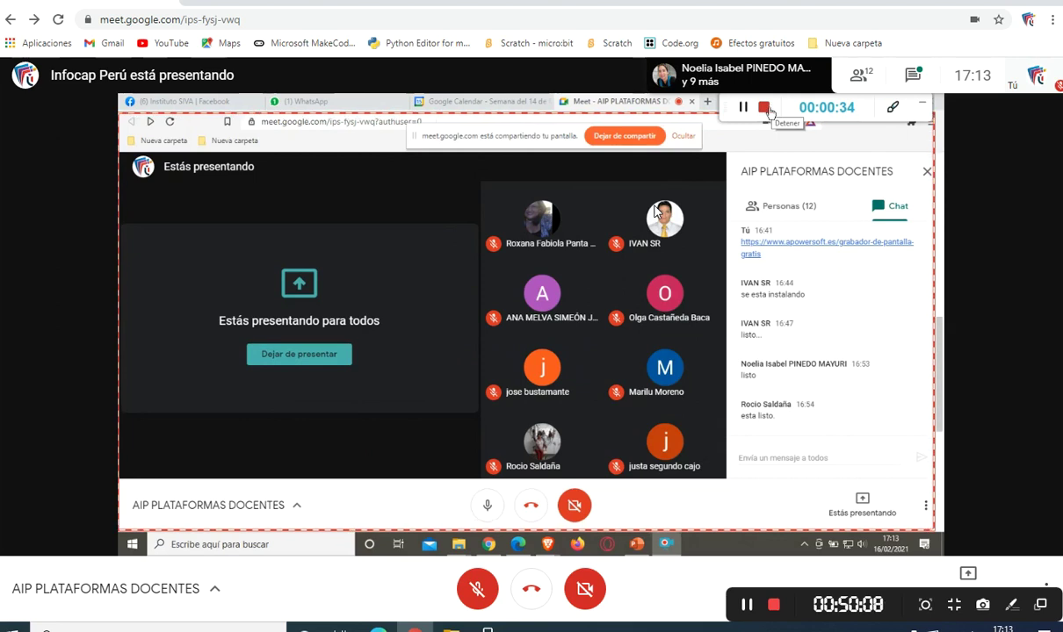
left_click(893, 112)
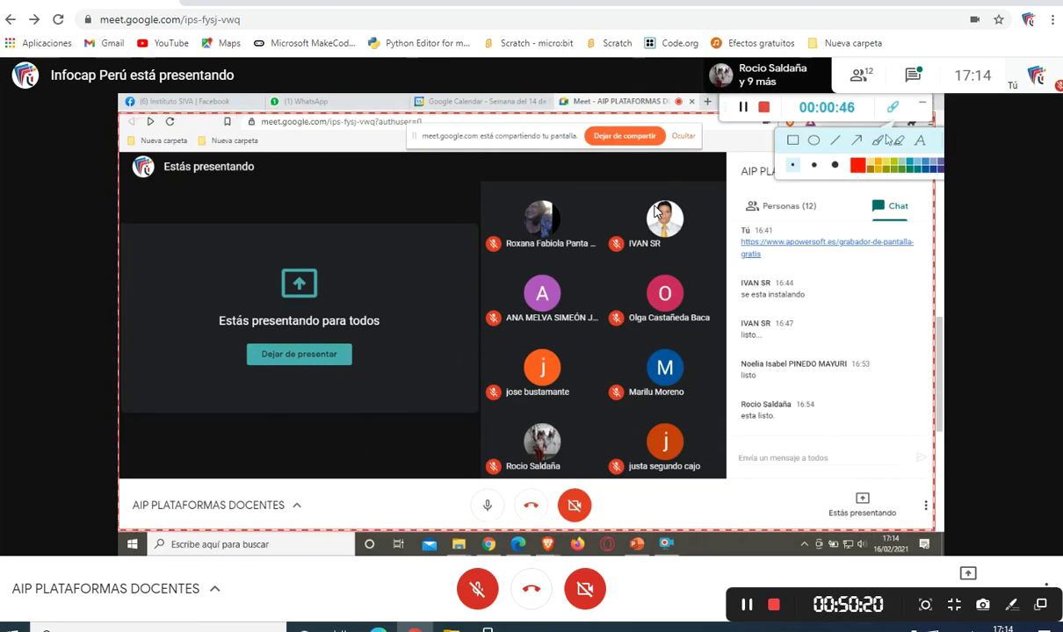
left_click(892, 110)
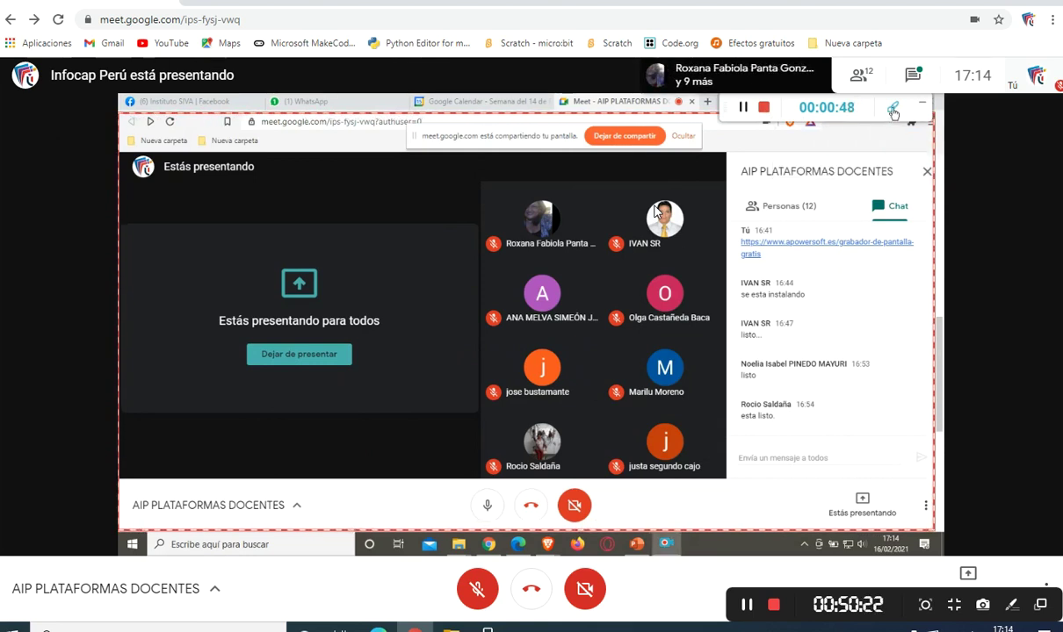
Draw a red rectangle around the "Estás presentando para todos" notice and label it with the text 1
left_click(892, 112)
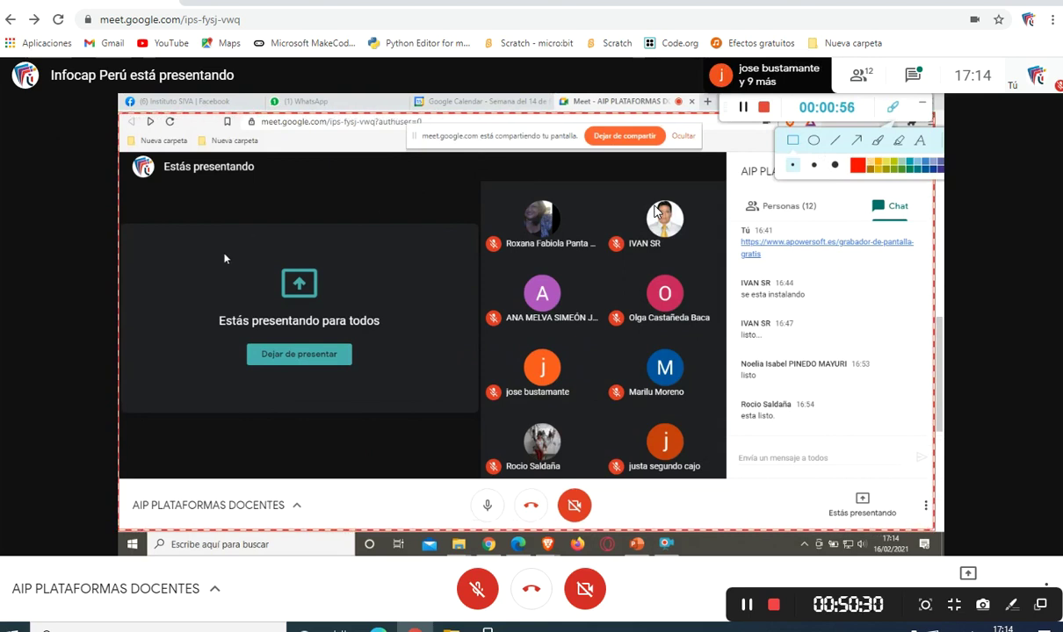
mouse_move(202, 252)
left_mouse_down()
mouse_move(358, 266)
mouse_move(394, 314)
mouse_move(408, 408)
mouse_move(397, 394)
left_mouse_up()
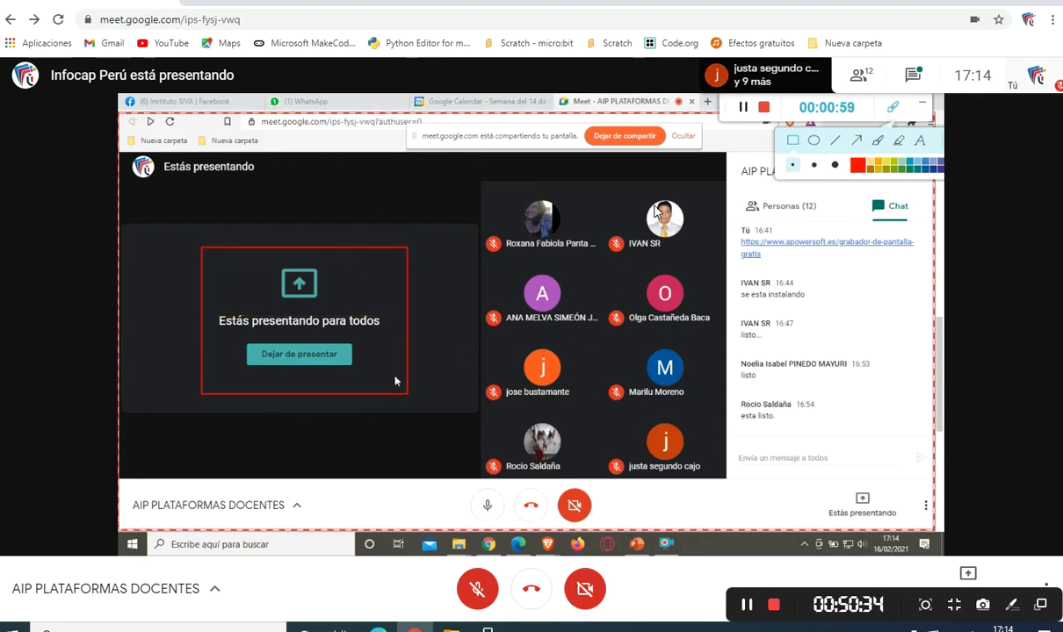
left_click(919, 140)
left_click(314, 230)
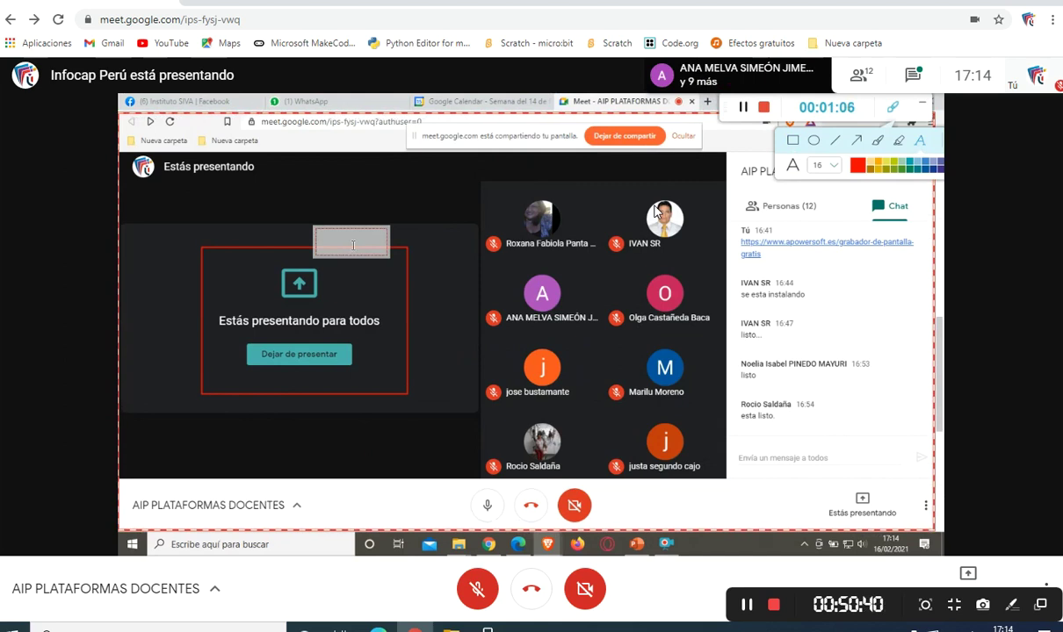
type("1")
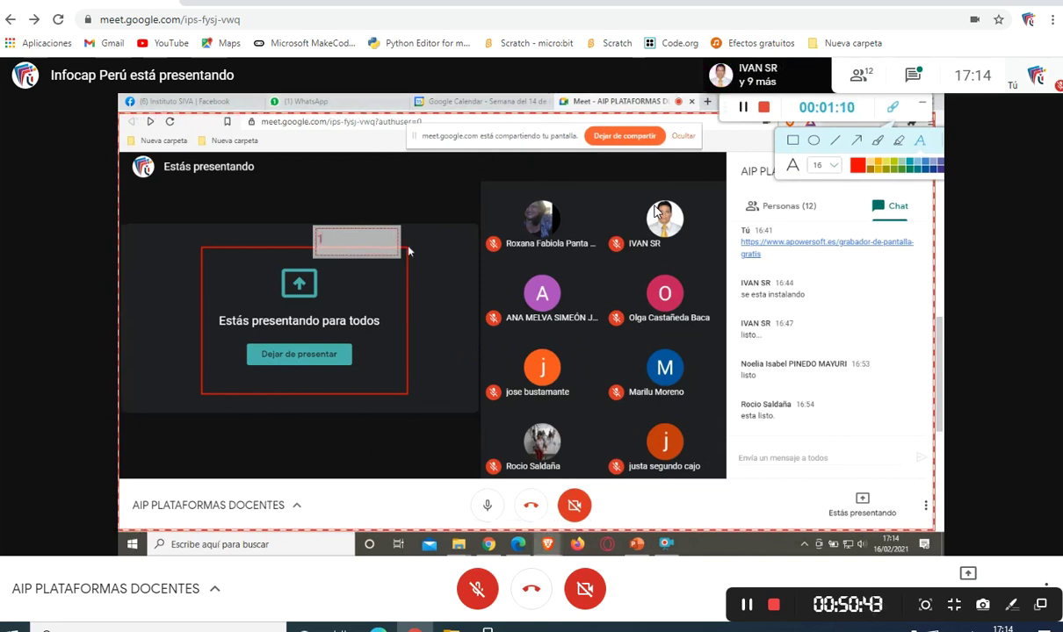
Set up the ellipse annotation tool with the medium line thickness
left_click(813, 141)
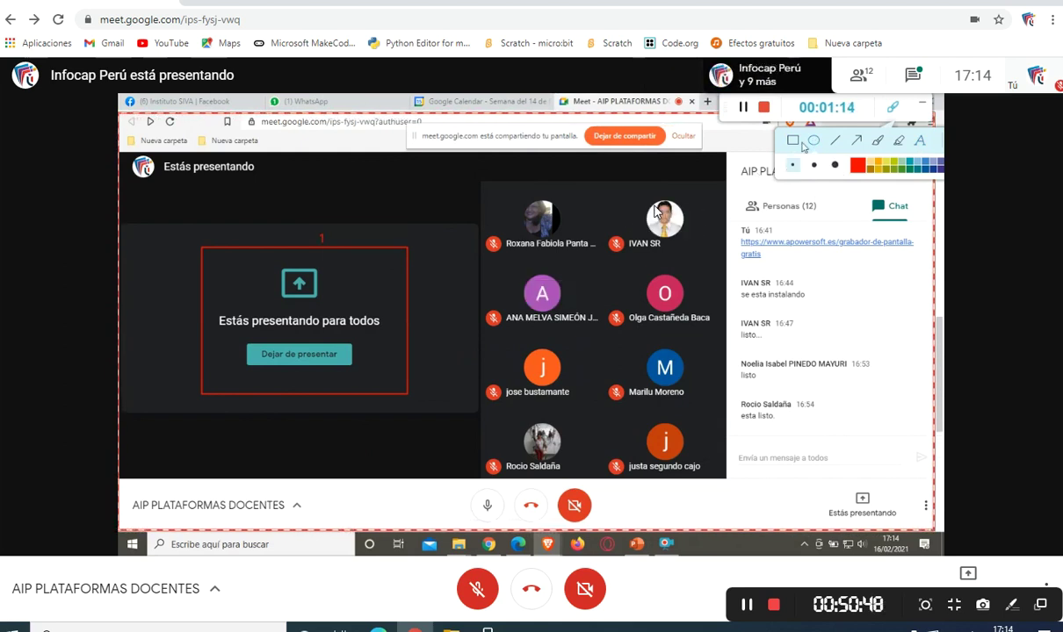
mouse_move(510, 283)
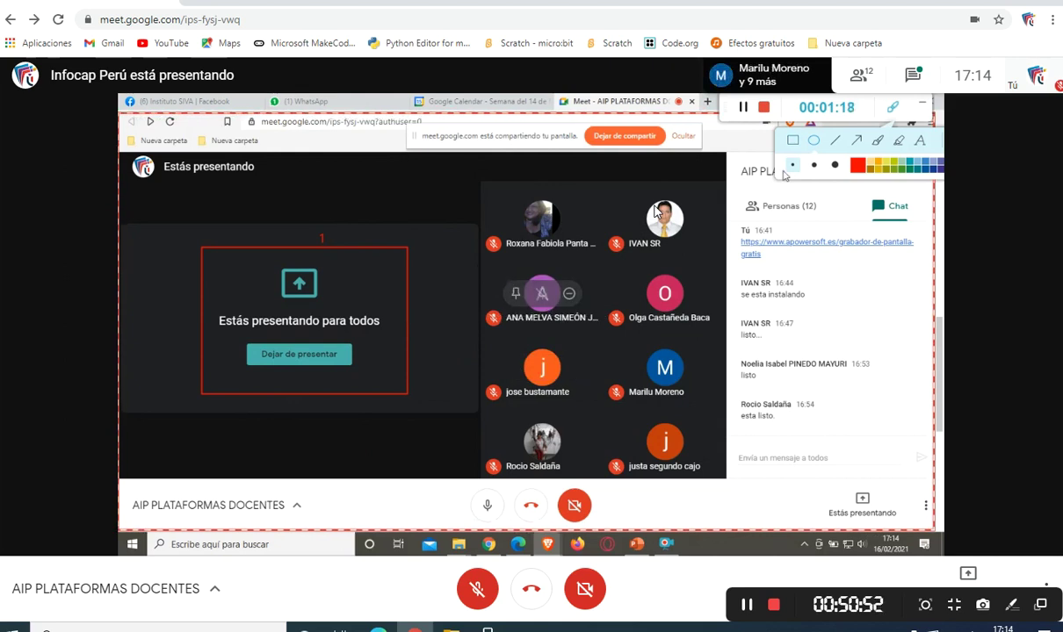
left_click(814, 166)
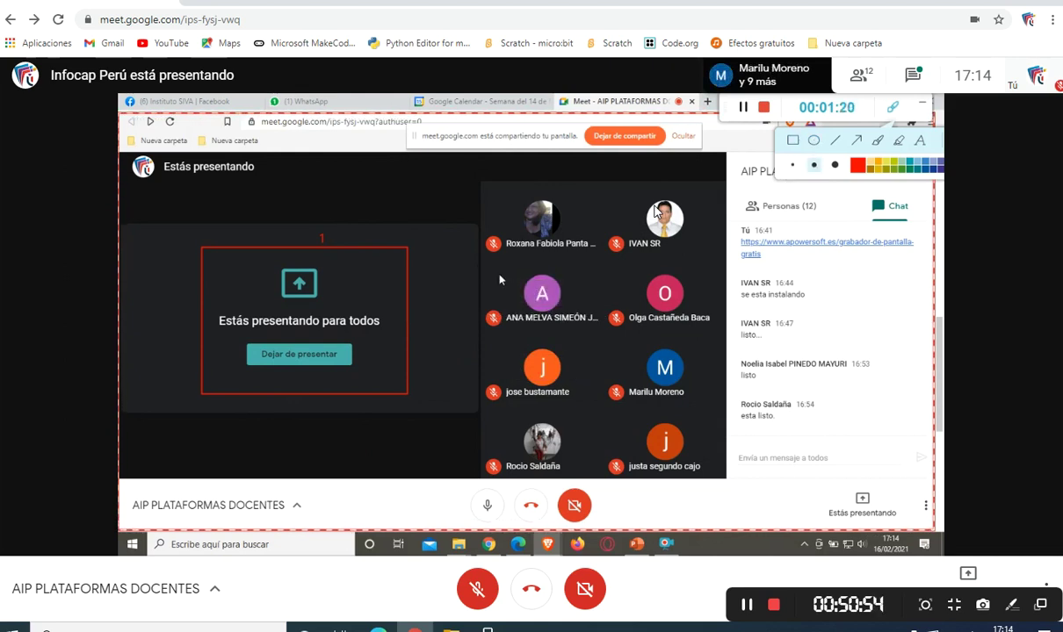
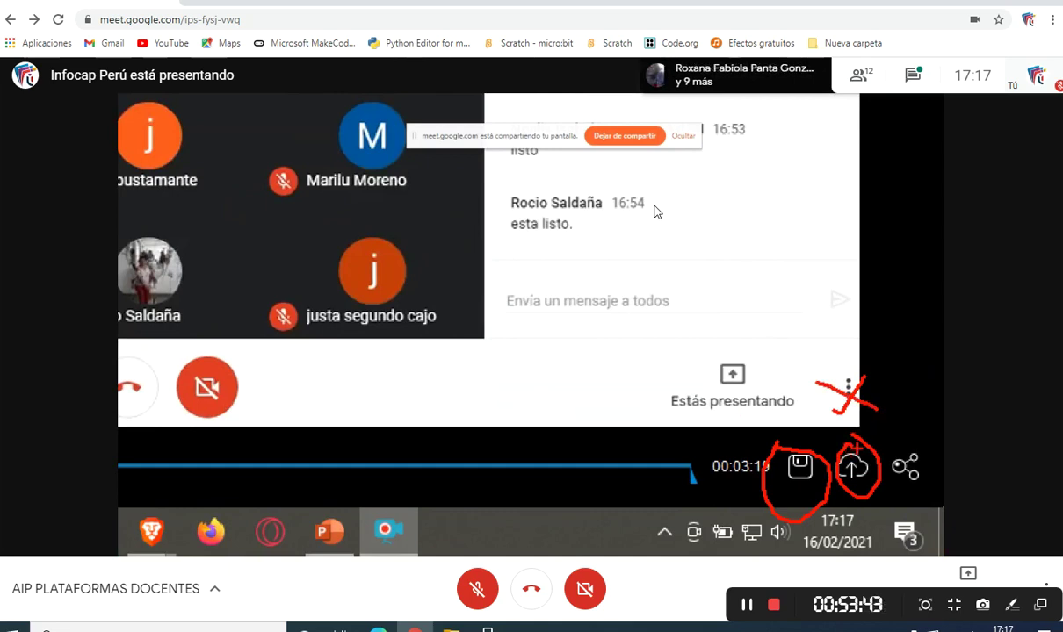
Save the finished recording as a video file and check it in the output folder
mouse_move(867, 354)
left_mouse_down()
mouse_move(888, 404)
mouse_move(855, 446)
mouse_move(904, 450)
mouse_move(878, 501)
left_mouse_up()
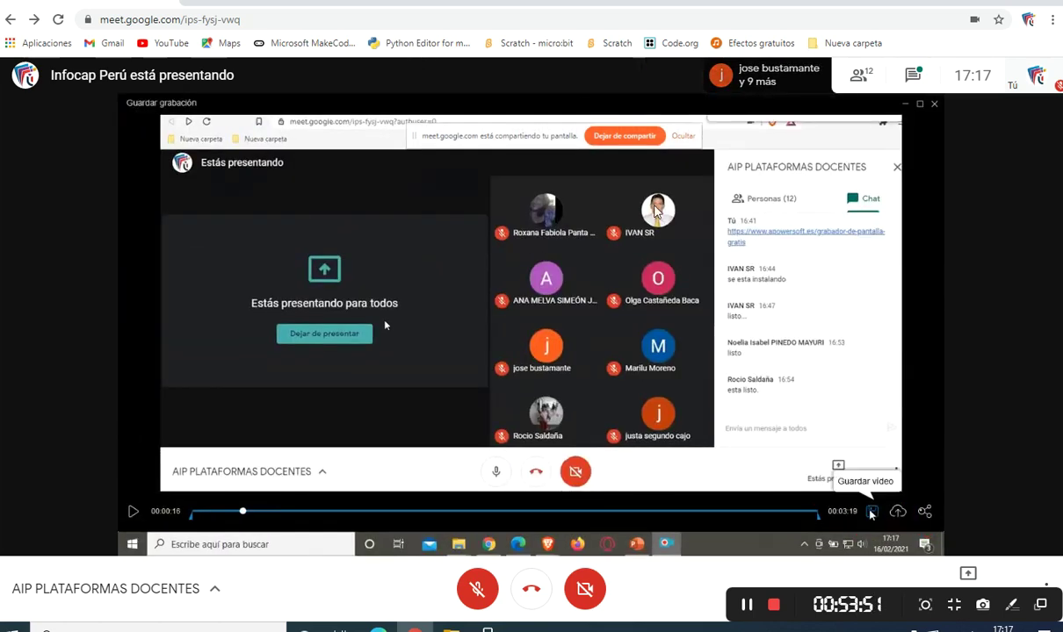
left_click(872, 512)
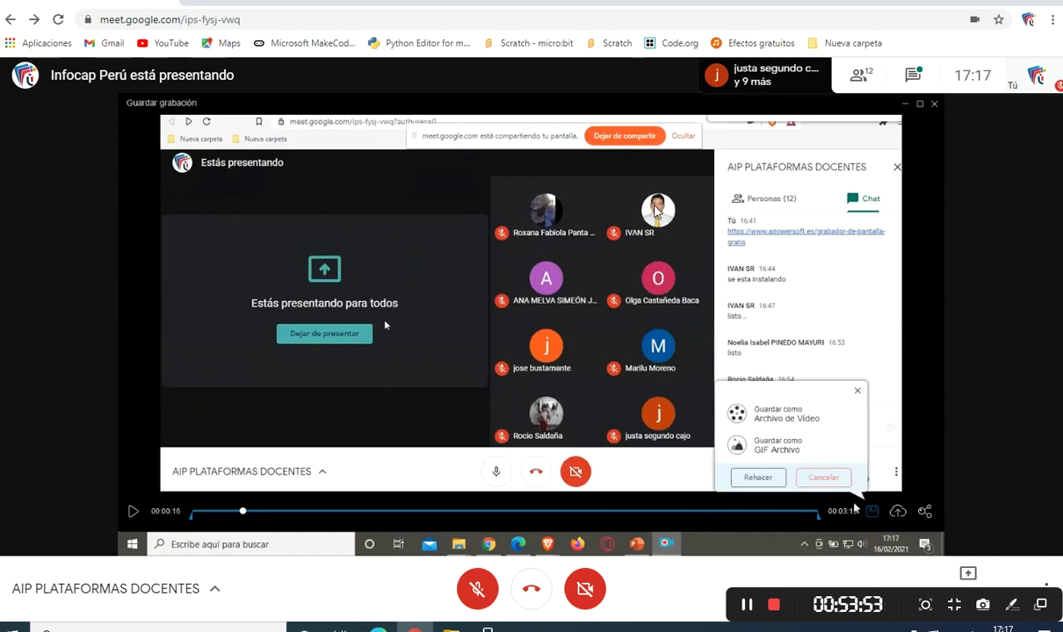
left_click(763, 421)
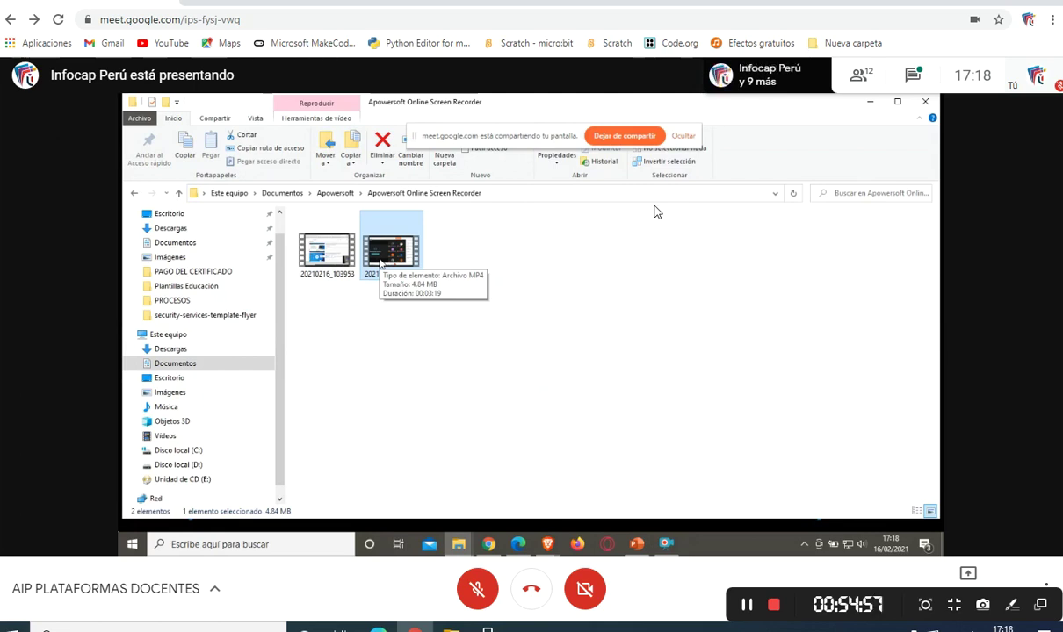
left_click(382, 332)
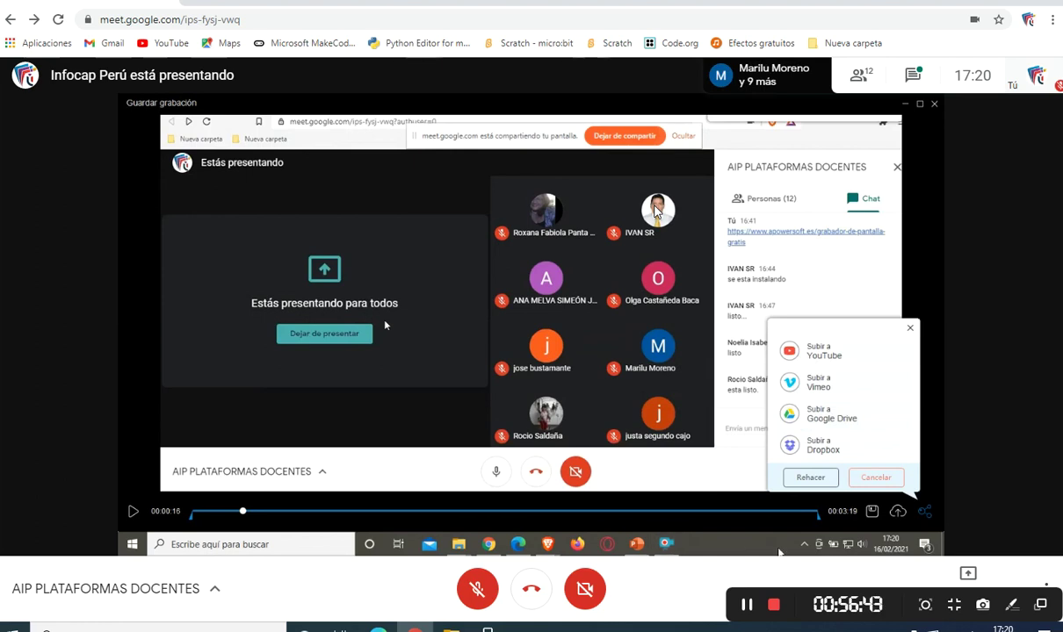
Dismiss the upload options and close both the Guardar grabación window and the recorder
left_click(910, 328)
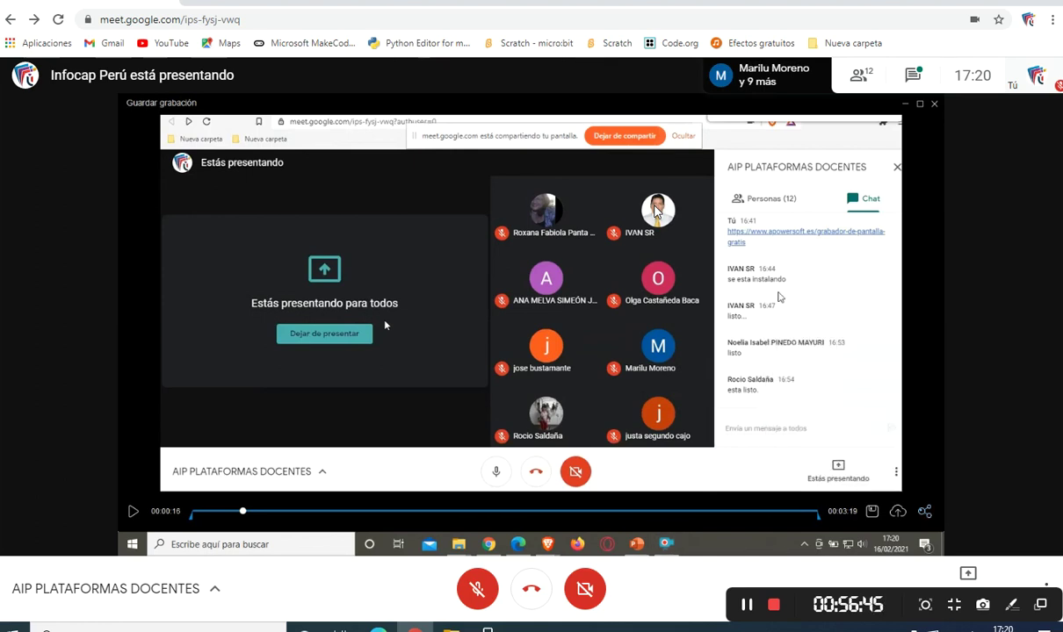
left_click(934, 106)
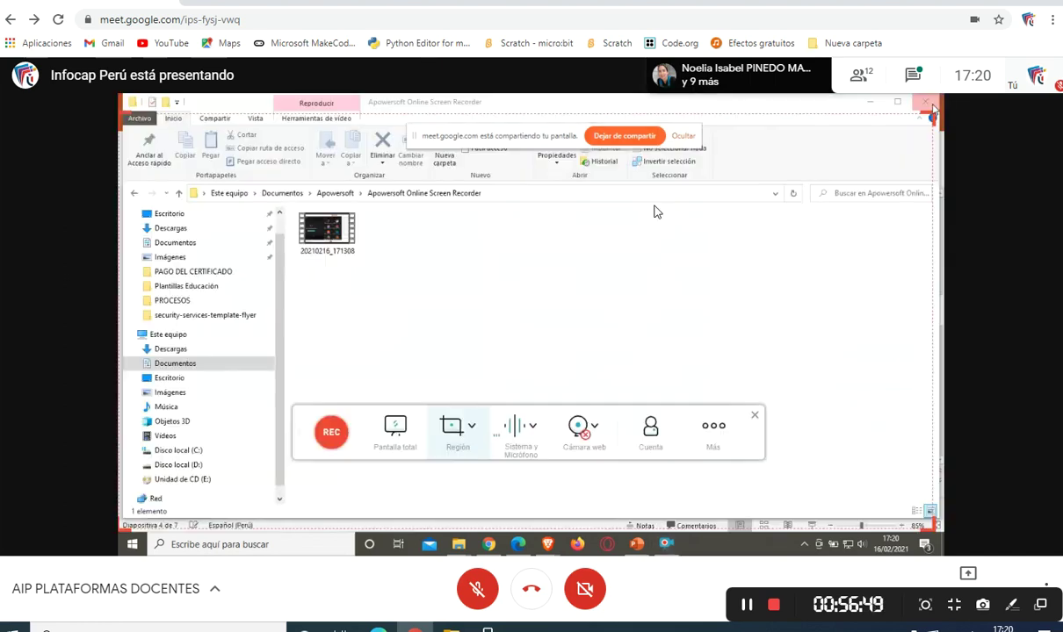
left_click(413, 296)
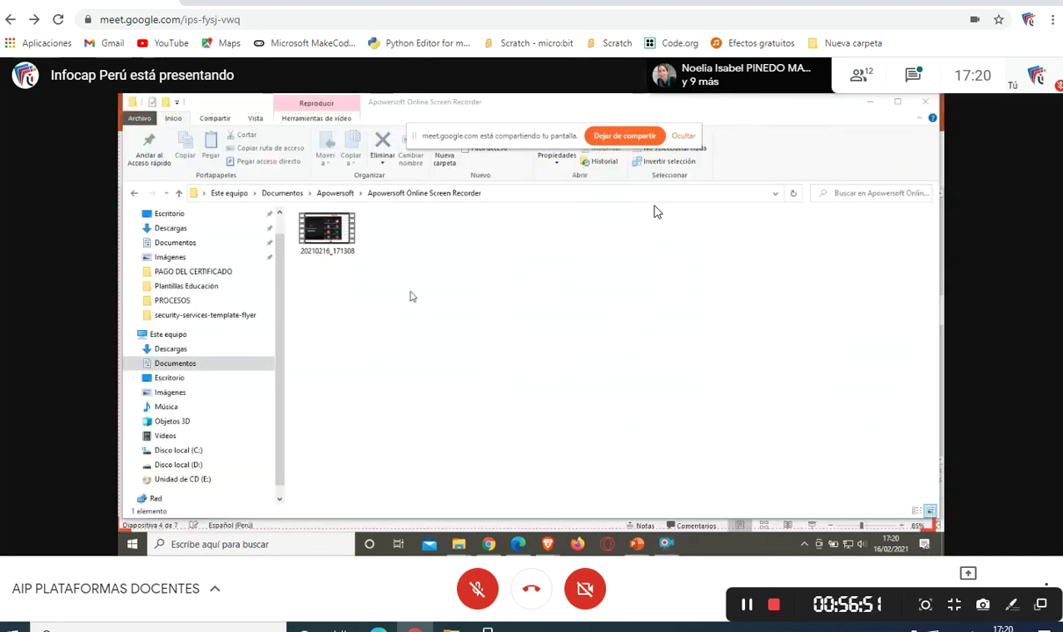
left_click(665, 544)
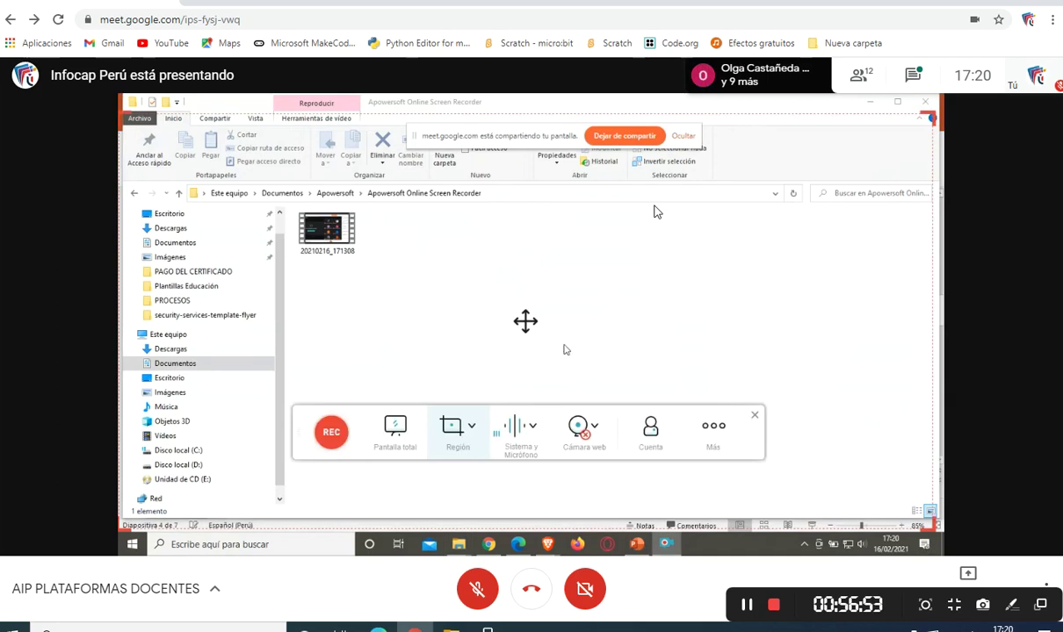
left_click(754, 417)
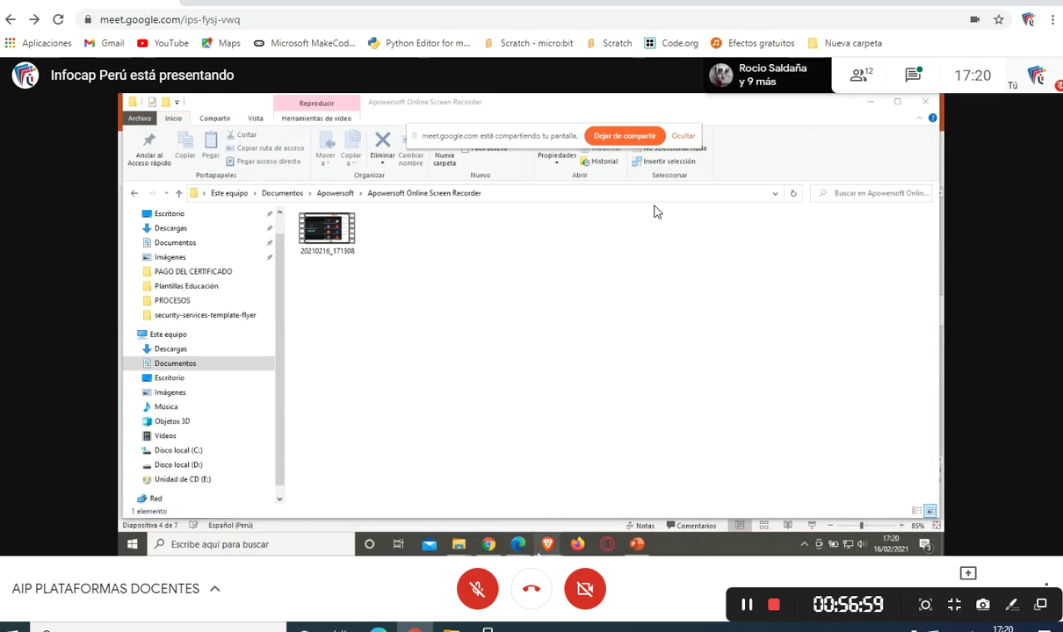
mouse_move(533, 551)
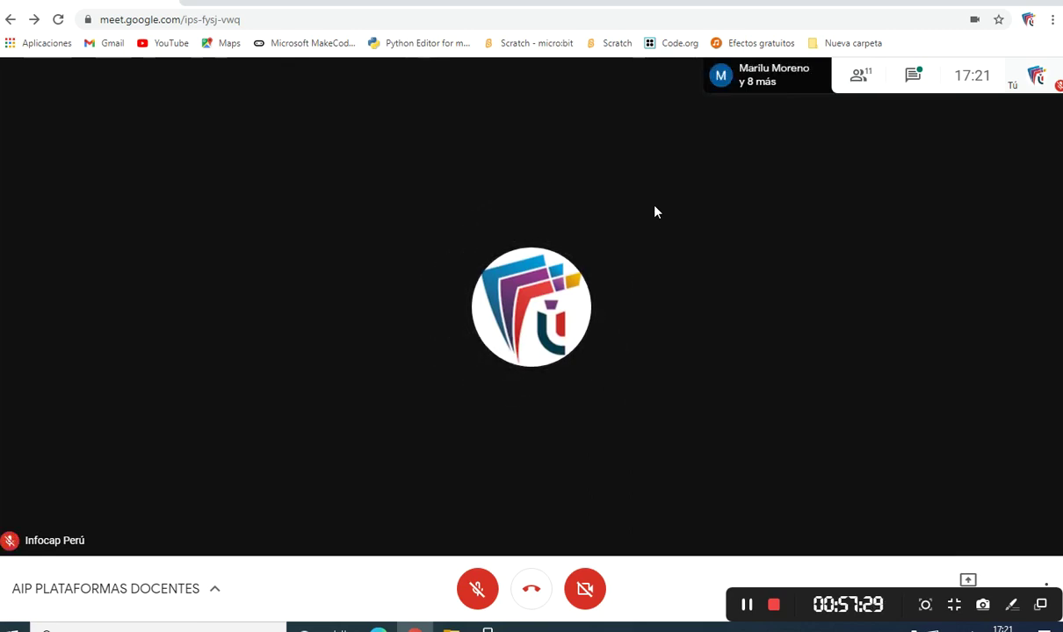
left_click(746, 605)
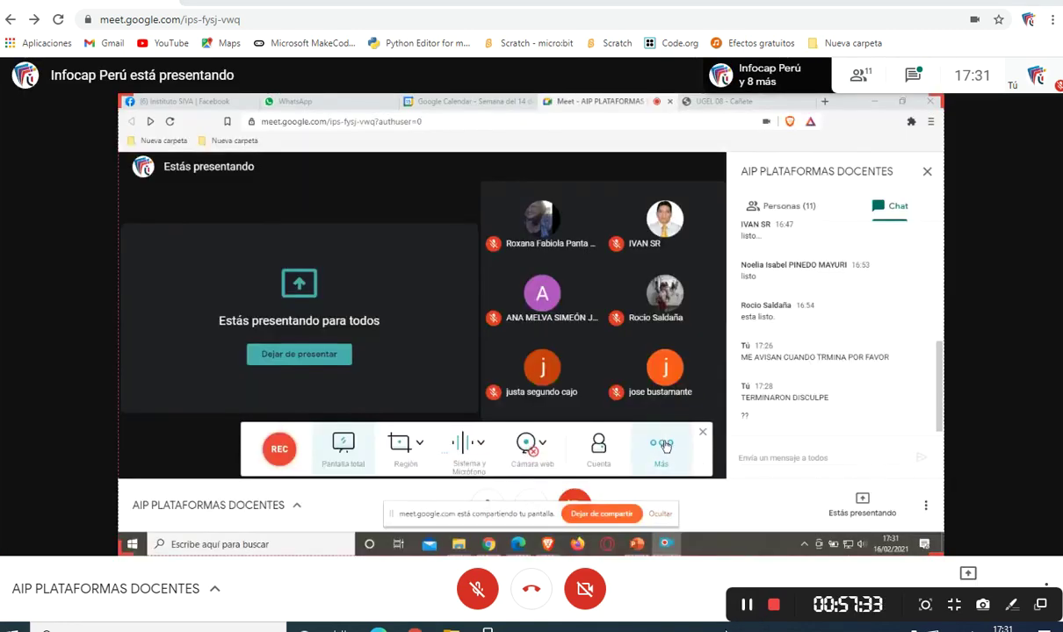
Start a new full-screen recording and move the recording toolbar away from the participant tiles
left_click(280, 449)
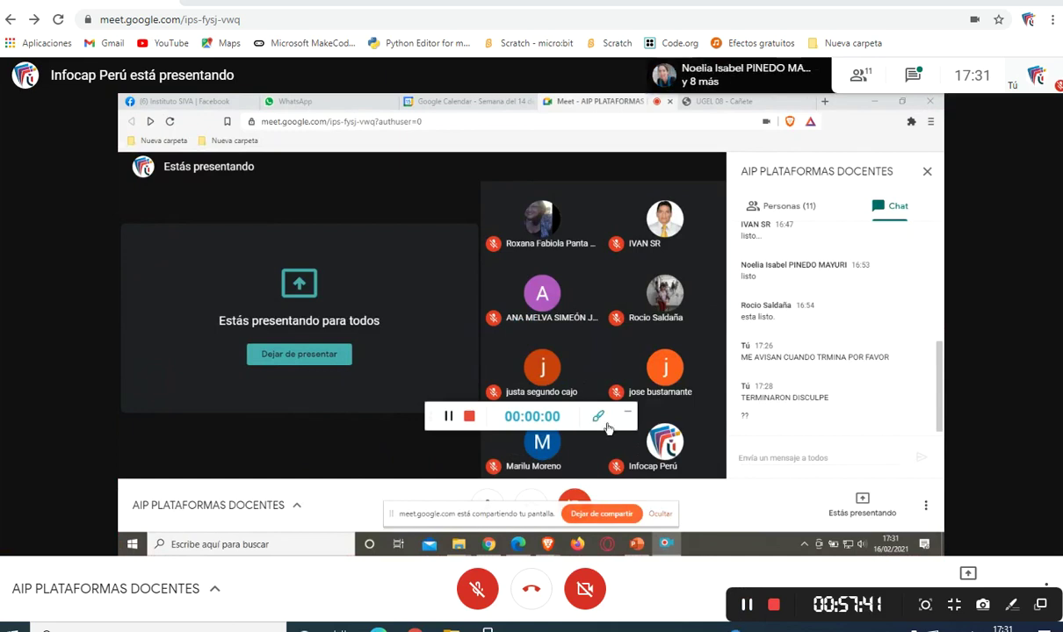
left_click_drag(634, 427, 394, 457)
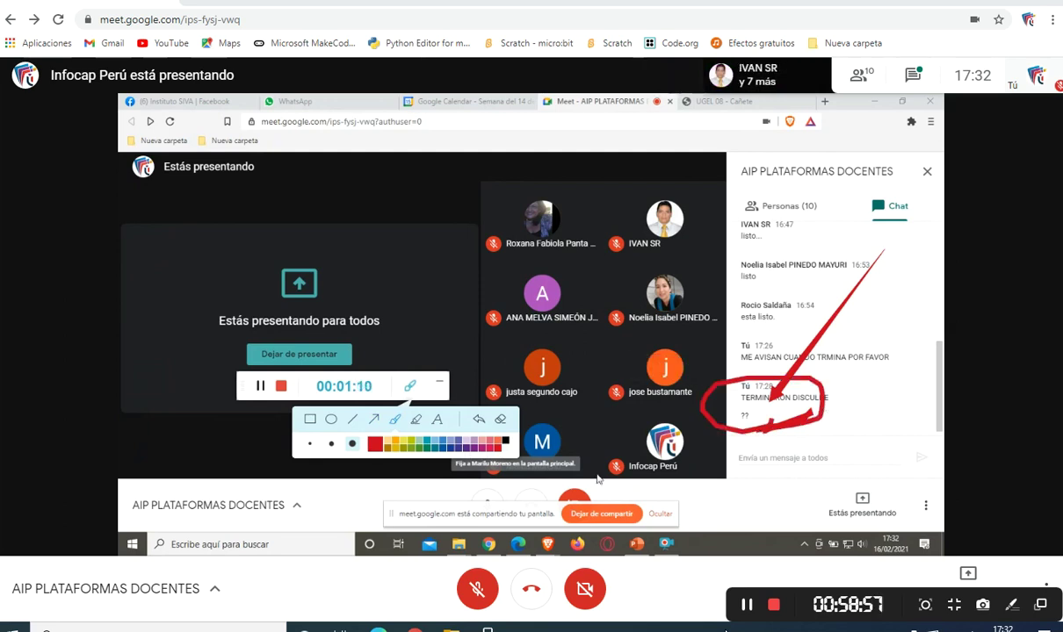
Clear all red annotations drawn over the chat
left_click(501, 421)
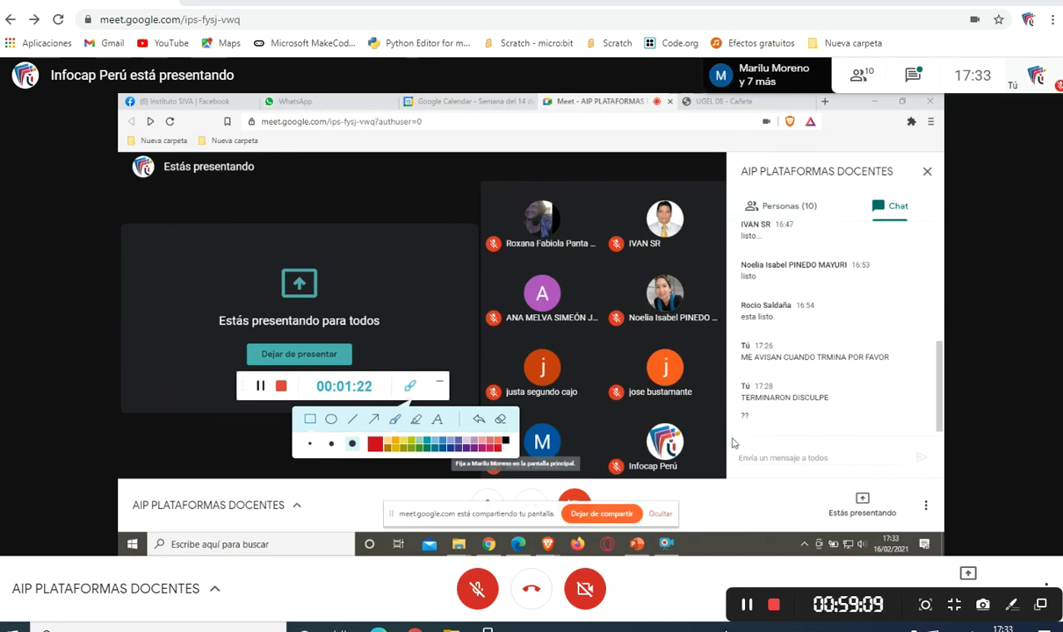
Draw a red rectangle around the chat messages and an olive rectangle around the message "ME AVISAN CUANDO TRMINA POR FAVOR"
mouse_move(729, 438)
left_mouse_down()
mouse_move(859, 356)
mouse_move(884, 209)
mouse_move(921, 183)
left_mouse_up()
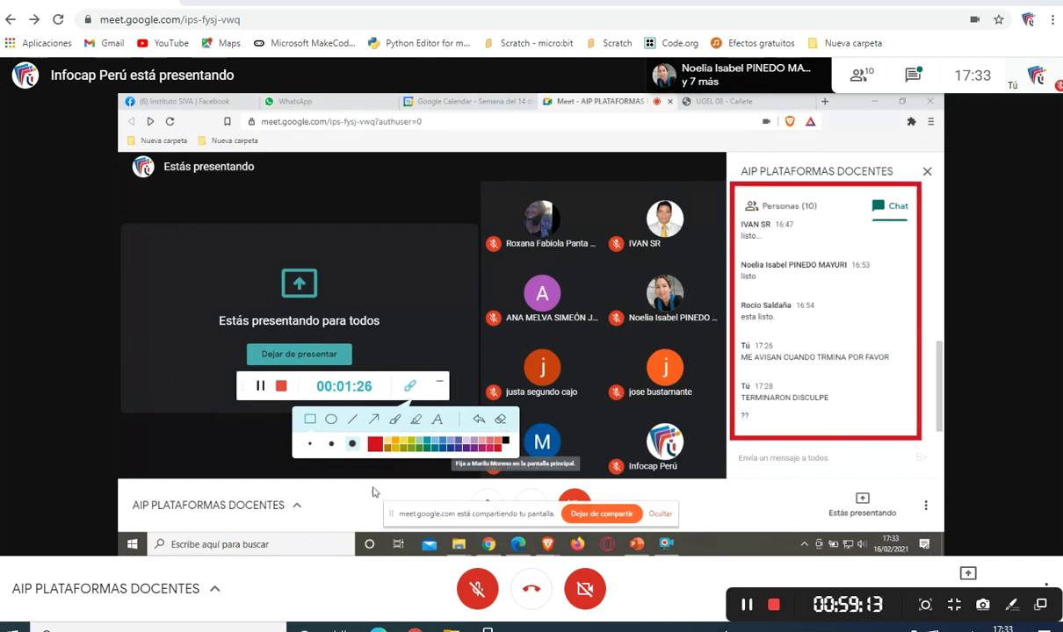
left_click(388, 447)
left_click_drag(756, 341, 893, 328)
left_click_drag(818, 344, 741, 379)
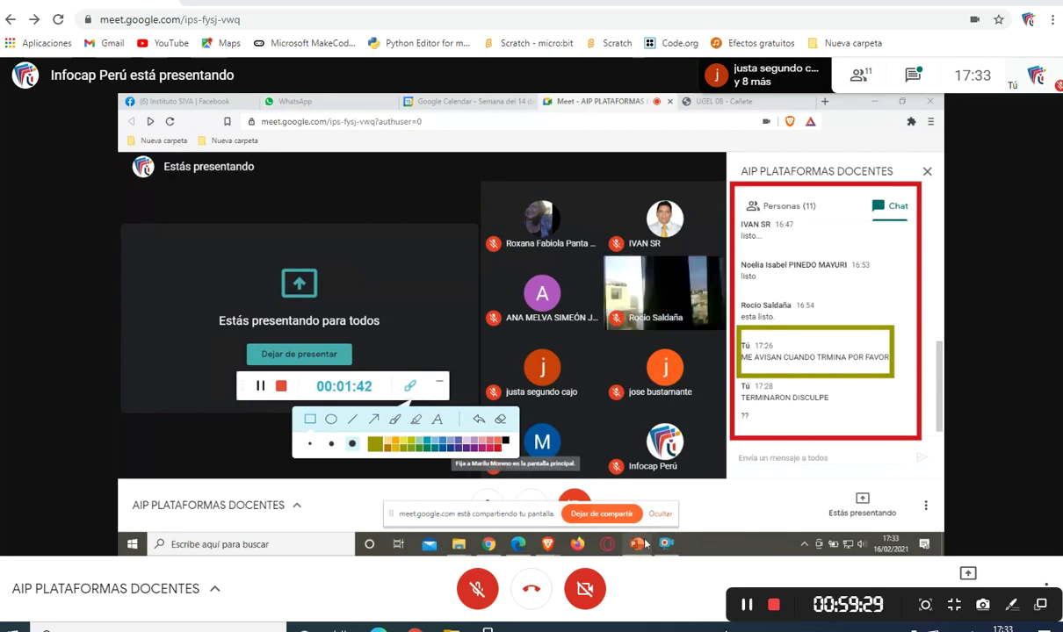
Highlight the message entry field and the text inside the olive rectangle in yellow with the highlighter
mouse_move(595, 489)
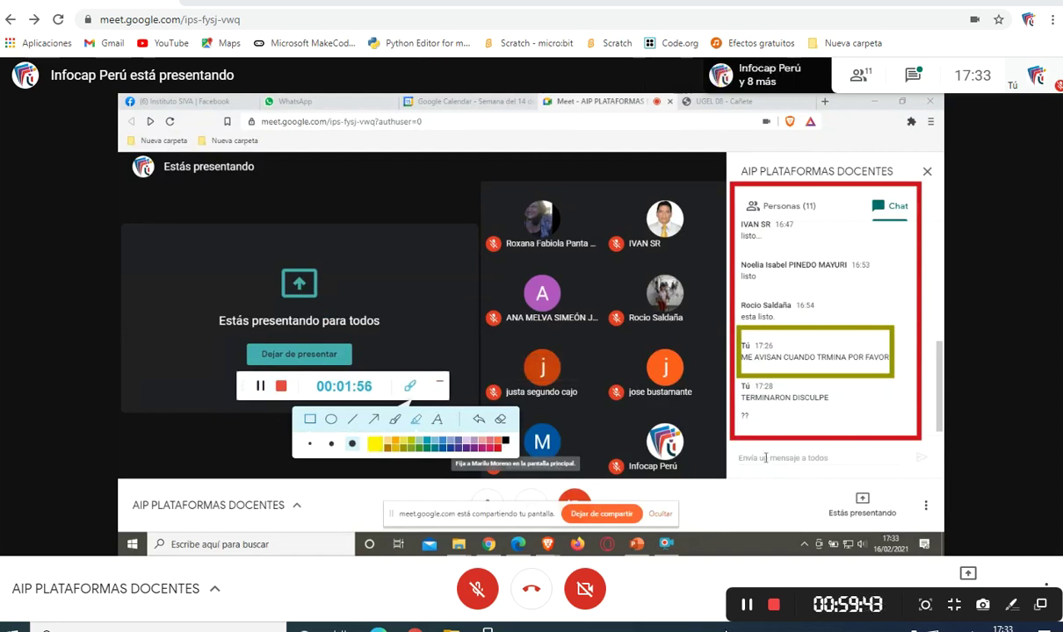
left_click_drag(754, 463, 837, 436)
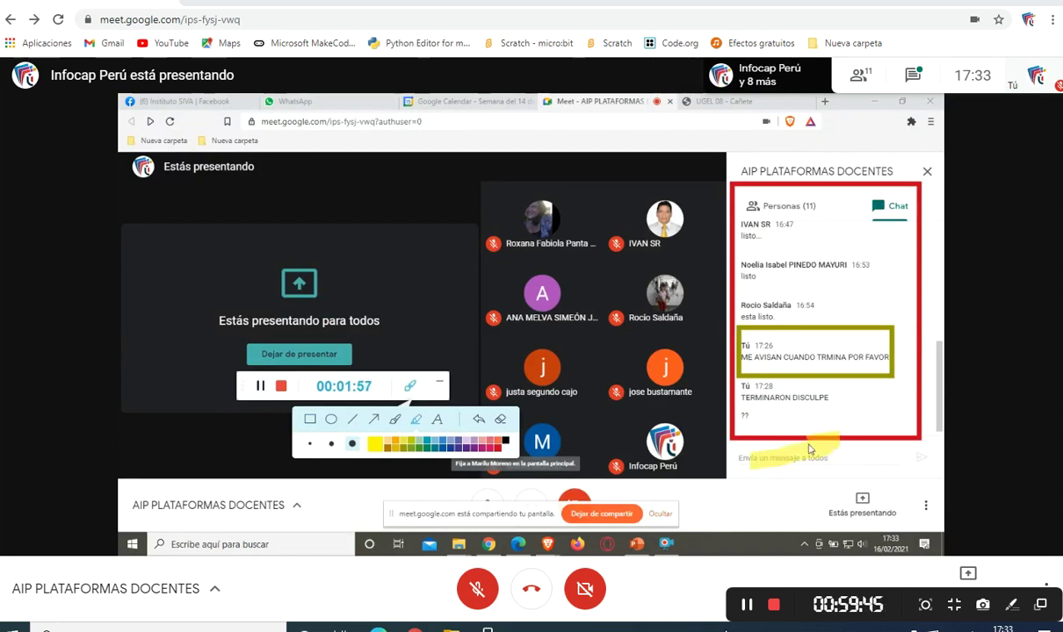
left_click_drag(742, 357, 885, 357)
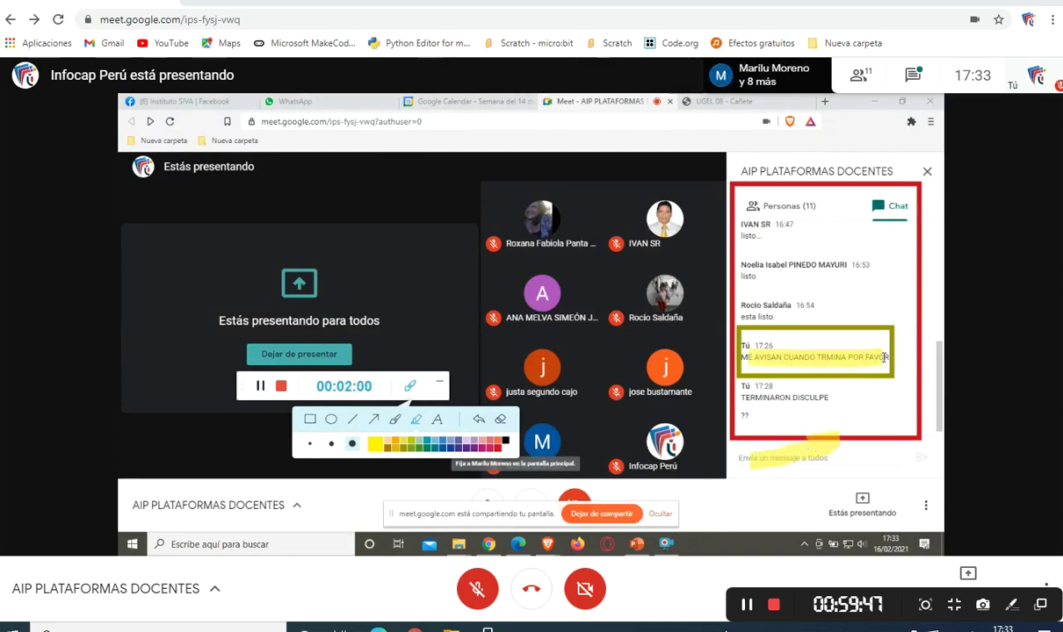
Undo the yellow highlights and the olive rectangle one at a time, and clear the remaining red rectangle
left_click(480, 420)
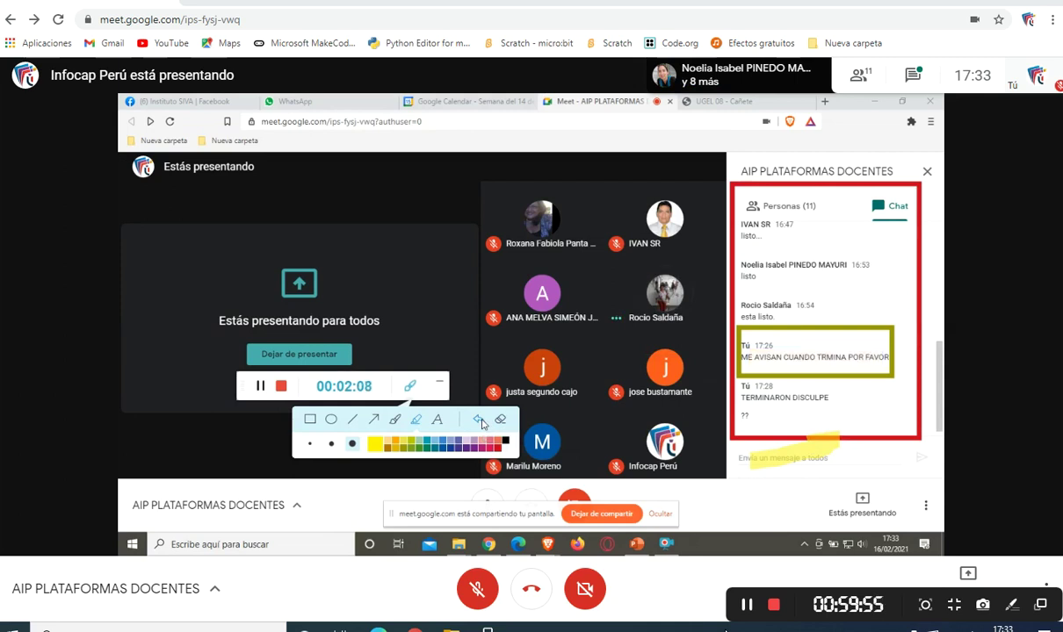
left_click(481, 424)
left_click(482, 424)
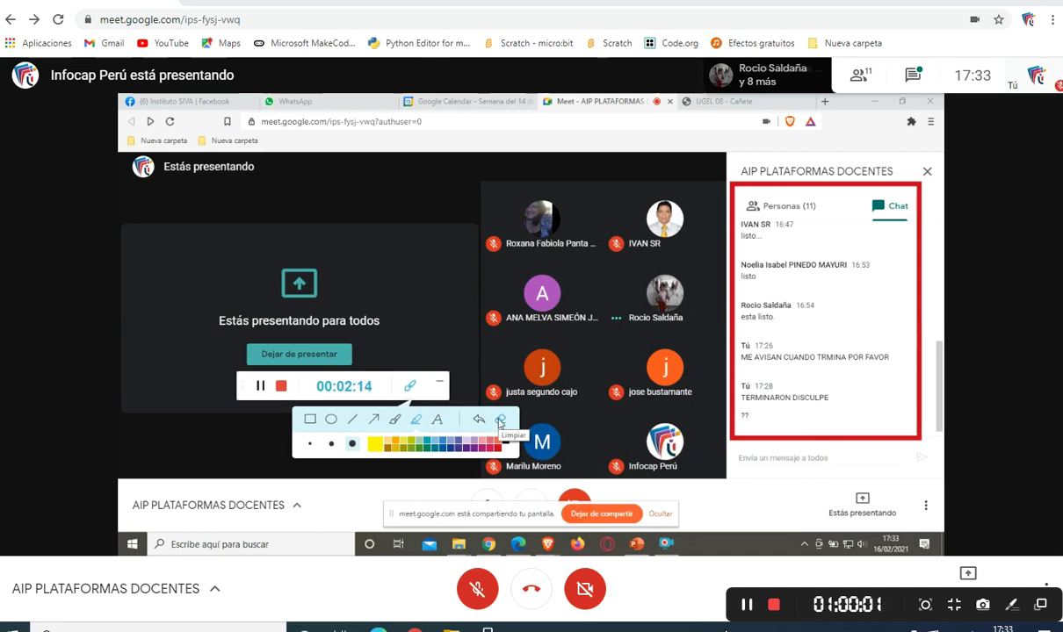
left_click(500, 421)
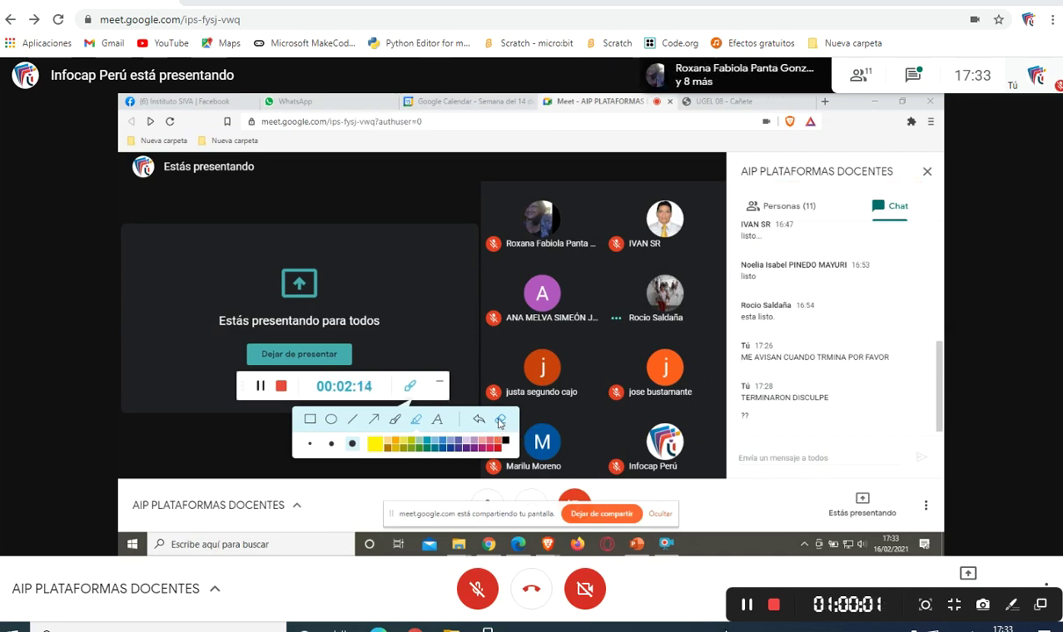
Stop the recording and pause its preview, clearing the notification and the sharing bar away from the player controls
left_click(410, 387)
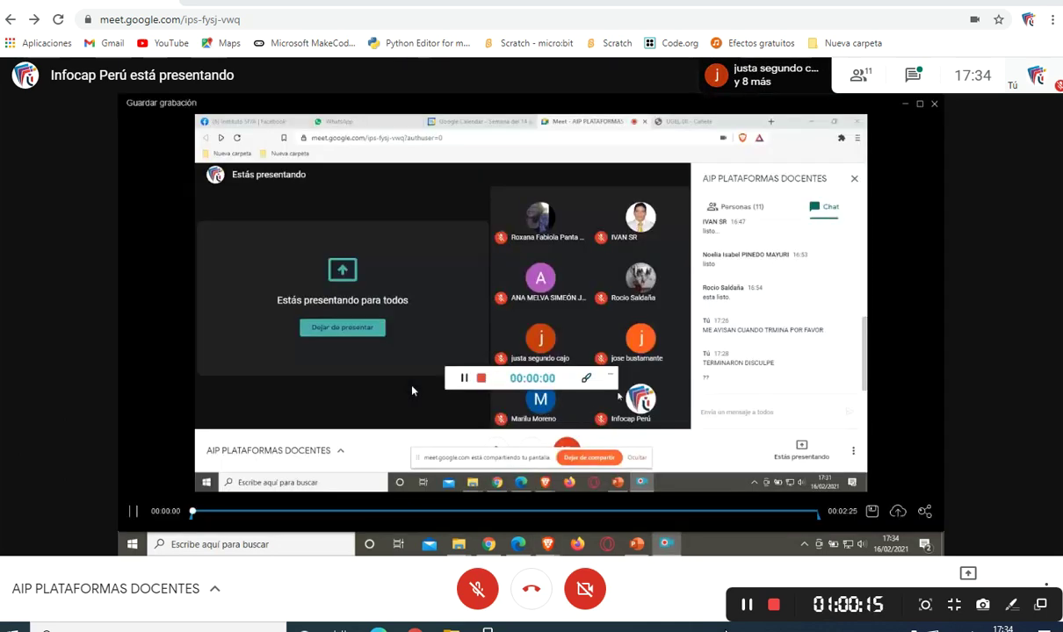
left_click(133, 511)
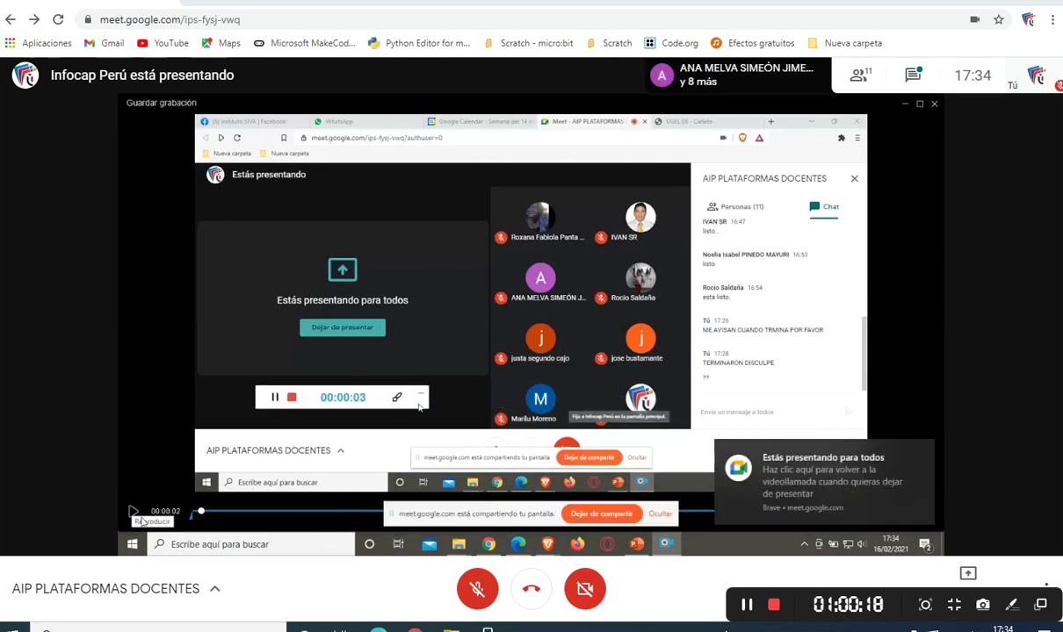
left_click(921, 454)
left_click_drag(491, 519, 283, 370)
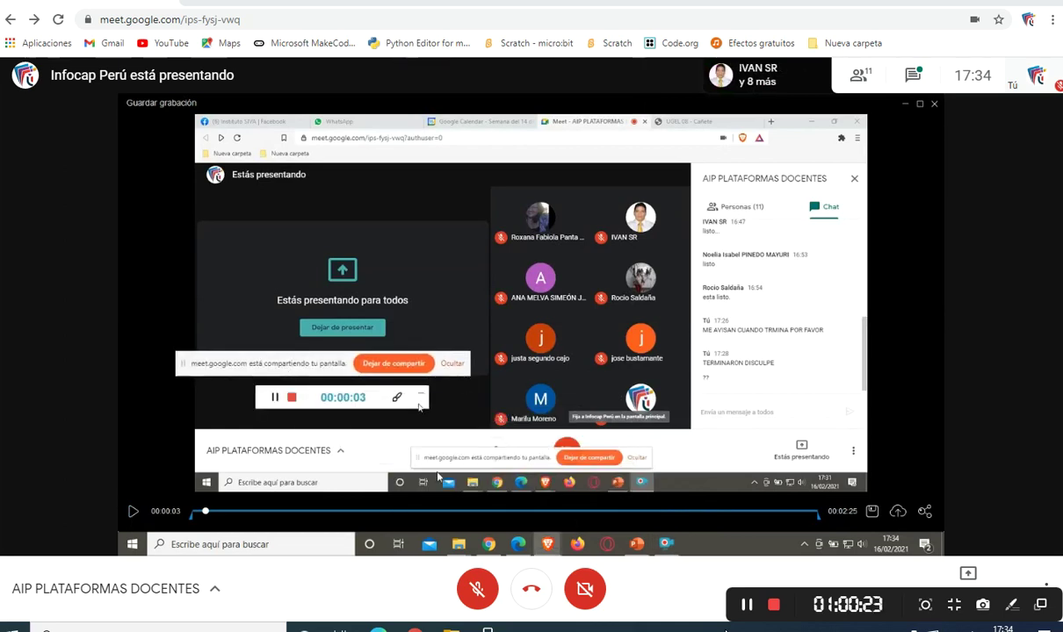
Save the recording as a video file and locate it in the Apowersoft Online Screen Recorder folder in File Explorer
left_click(873, 514)
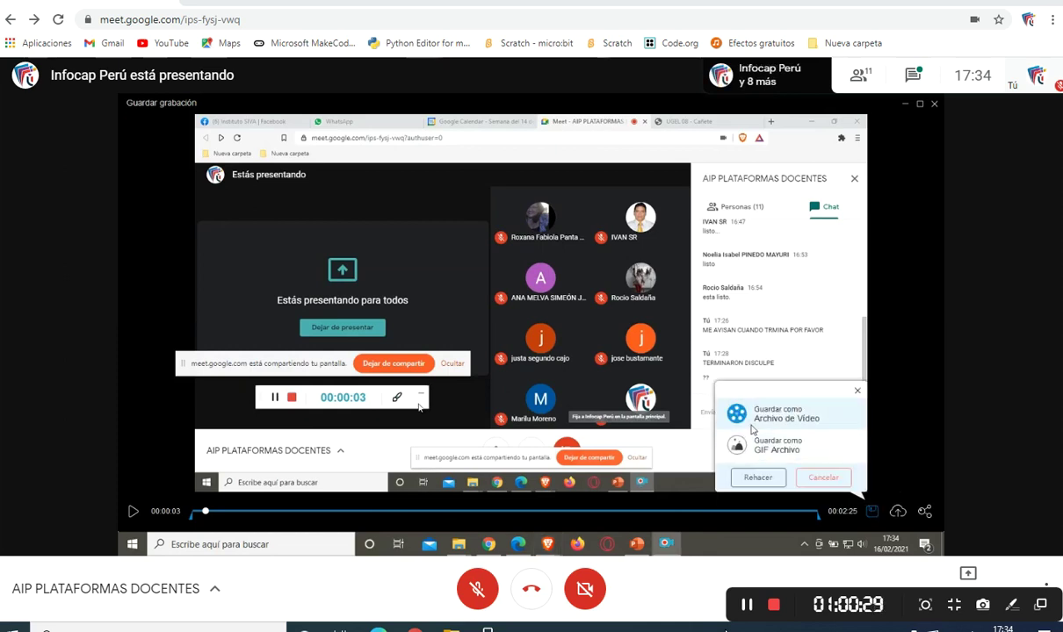
left_click(810, 453)
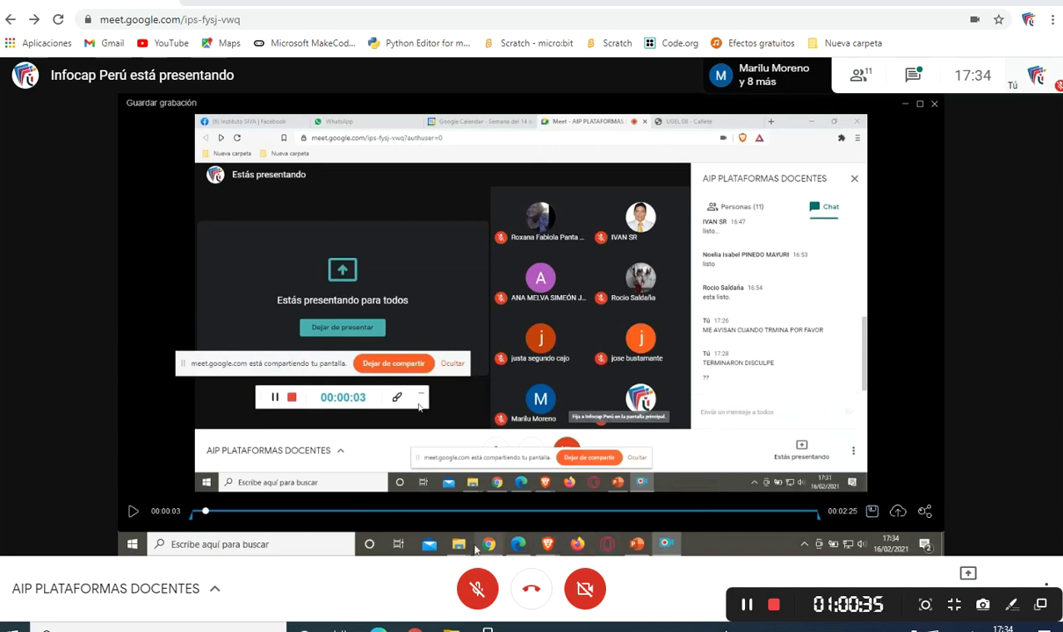
mouse_move(459, 544)
mouse_move(428, 514)
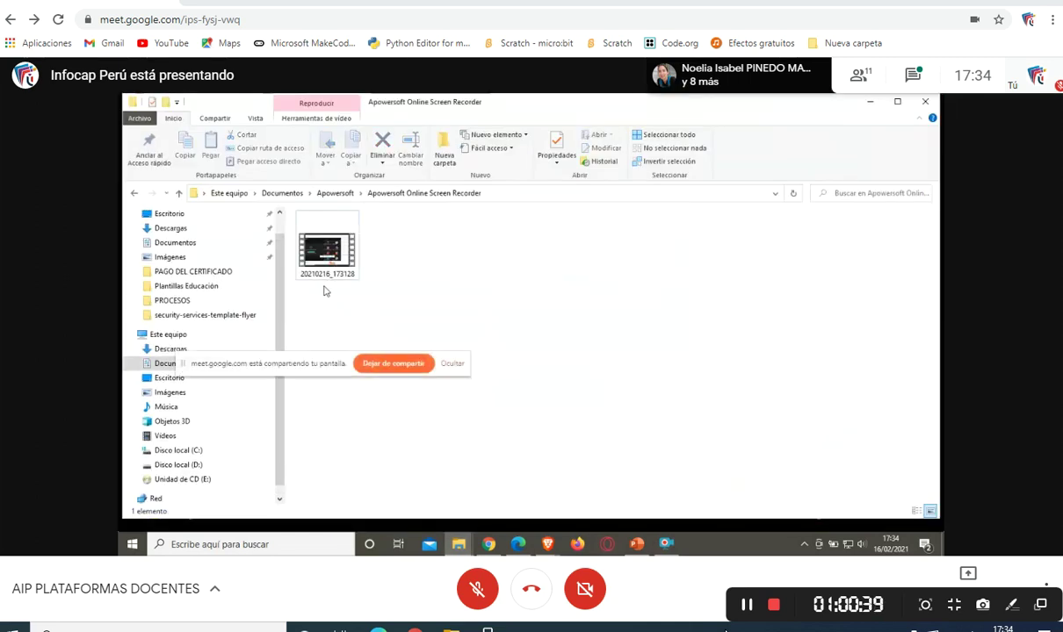
mouse_move(324, 252)
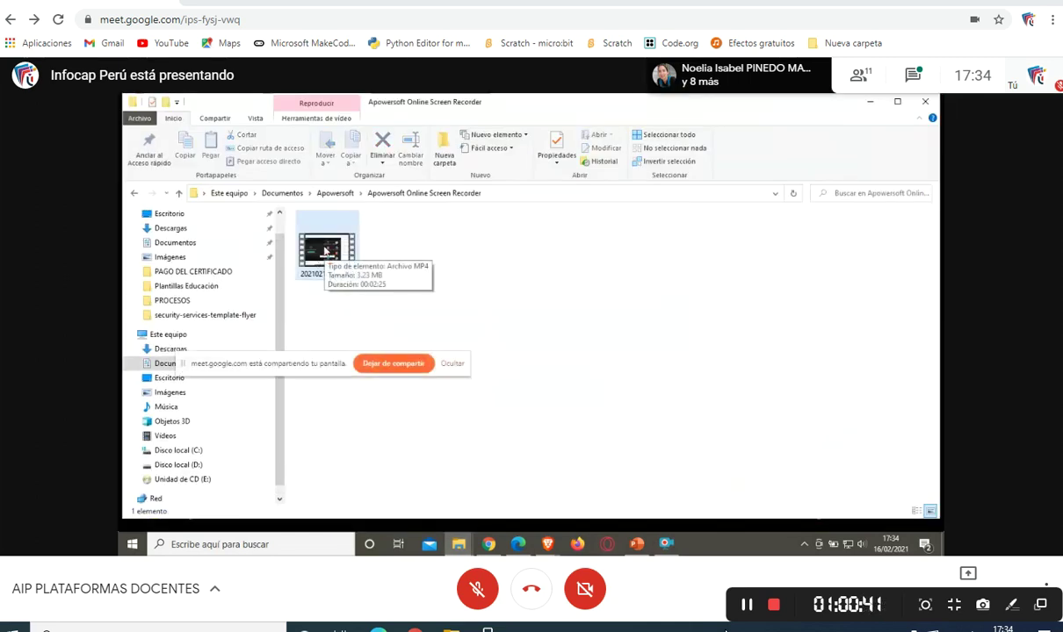
Play the saved video, skip through it to check the recorded annotations, and close the player
left_click(324, 252)
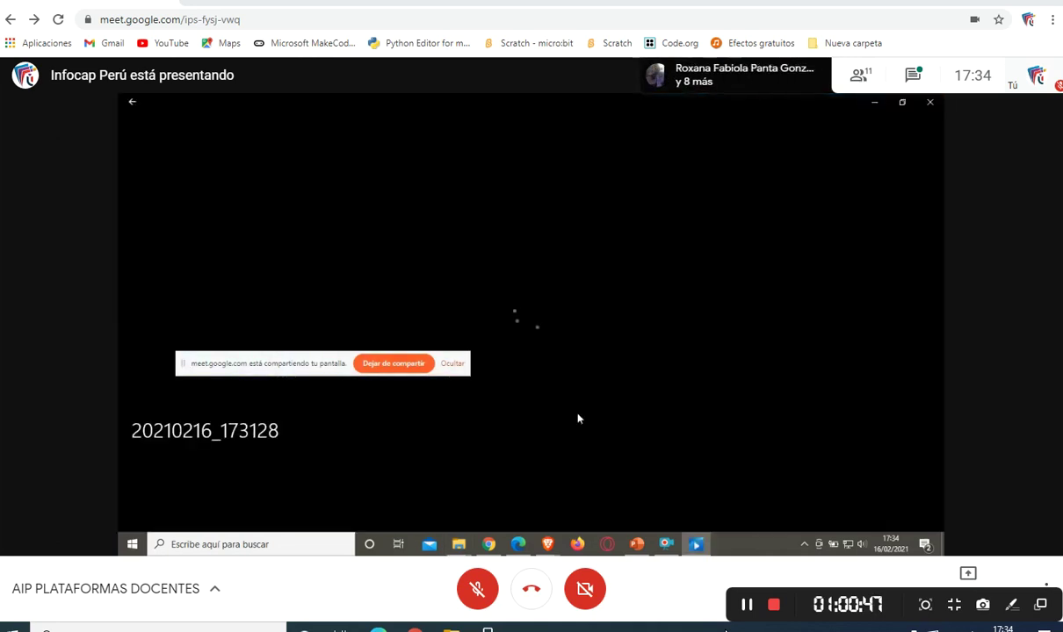
double_click(494, 495)
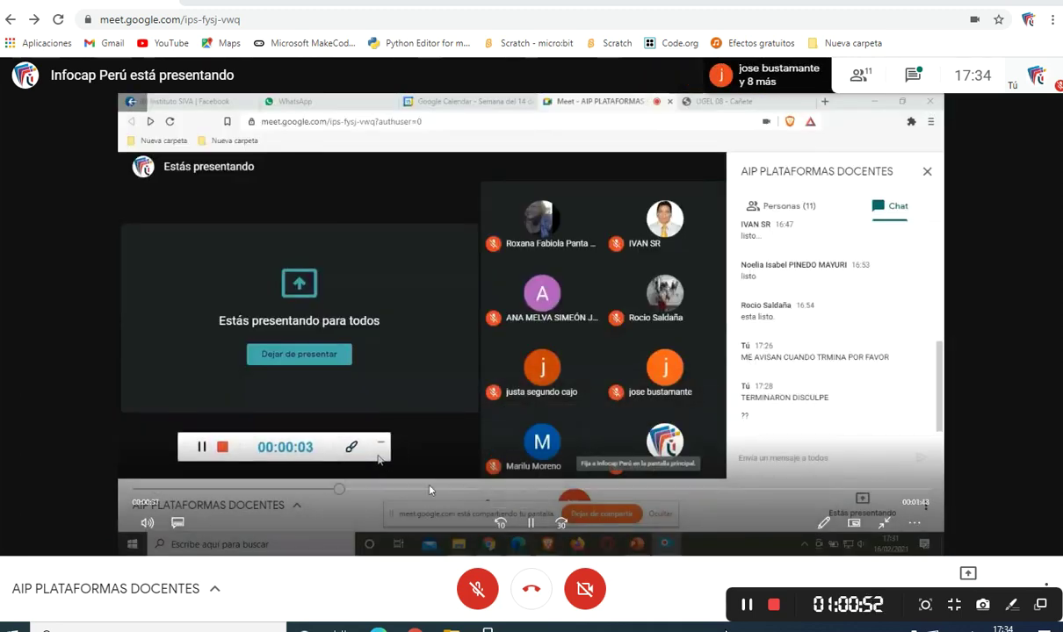
left_click(341, 489)
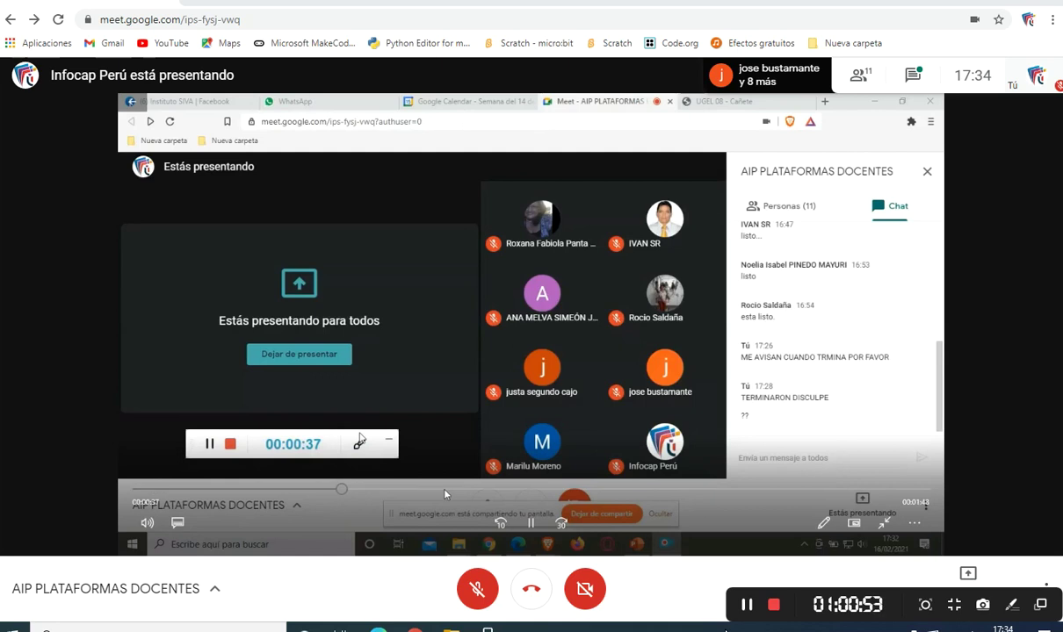
left_click(445, 489)
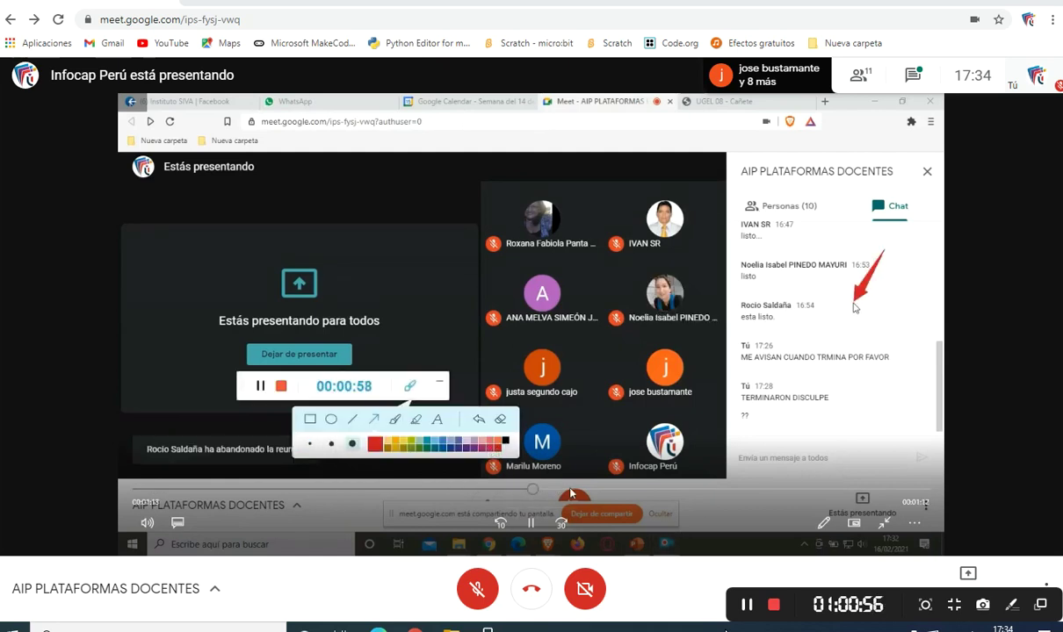
left_click(571, 490)
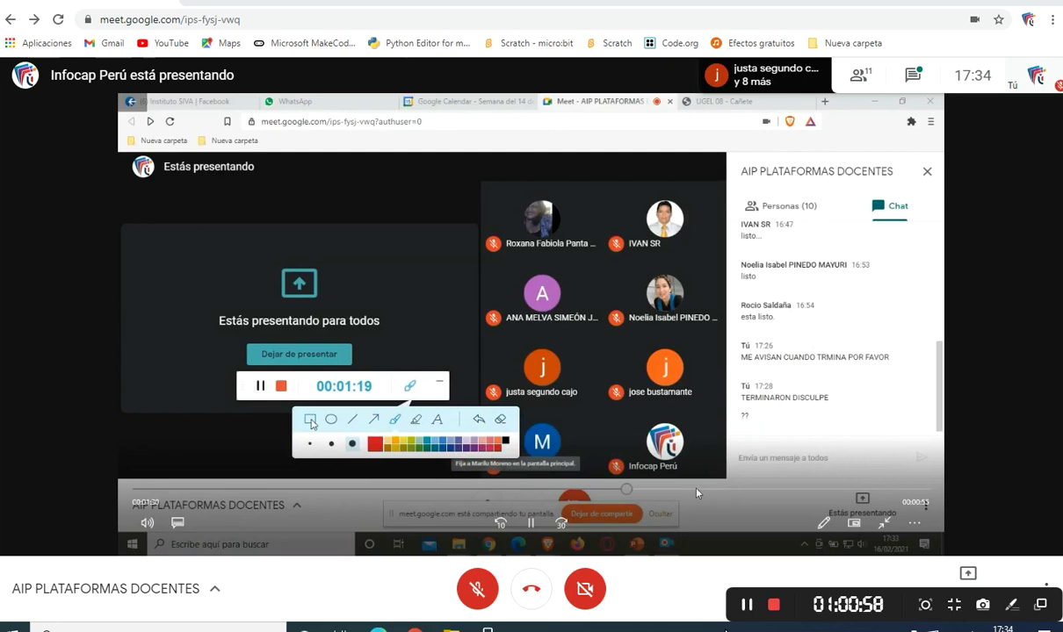
left_click(751, 490)
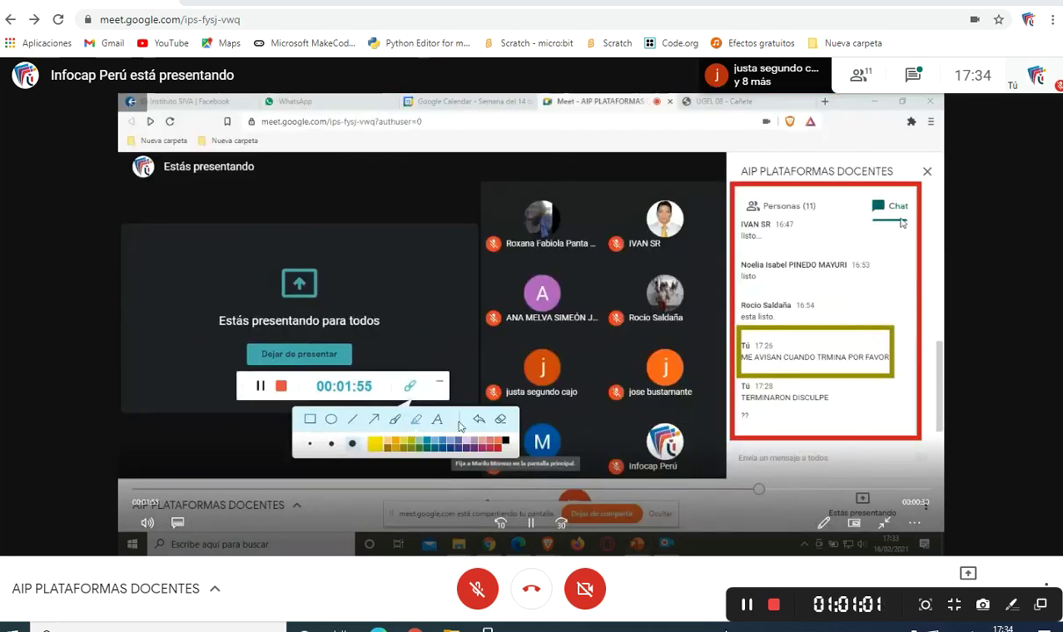
left_click(933, 103)
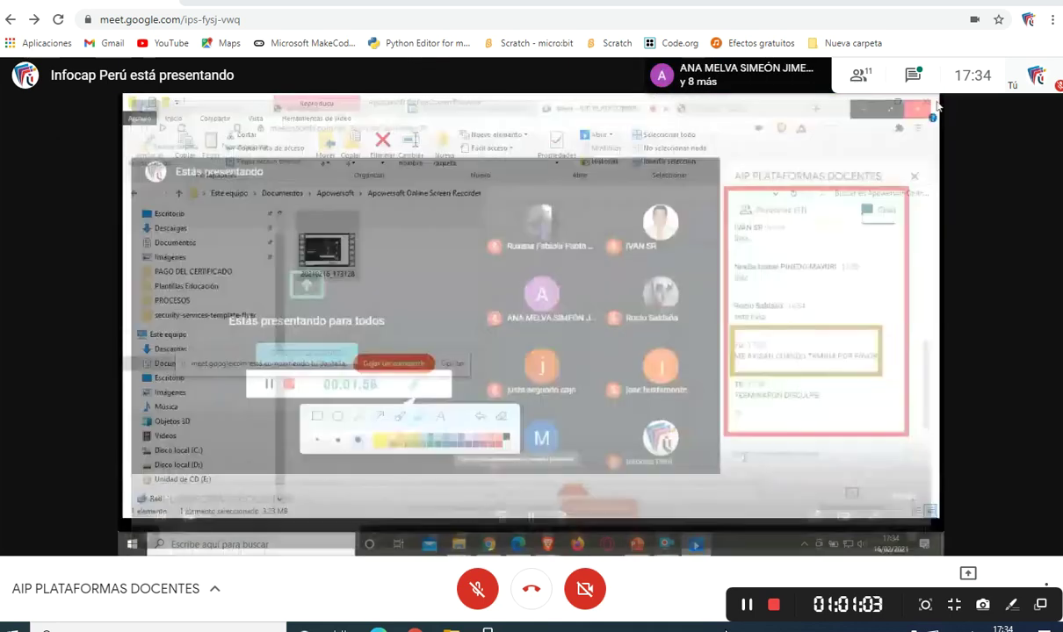
Close the Guardar grabación window and the recorder, and delete the saved video from the output folder
left_click(666, 543)
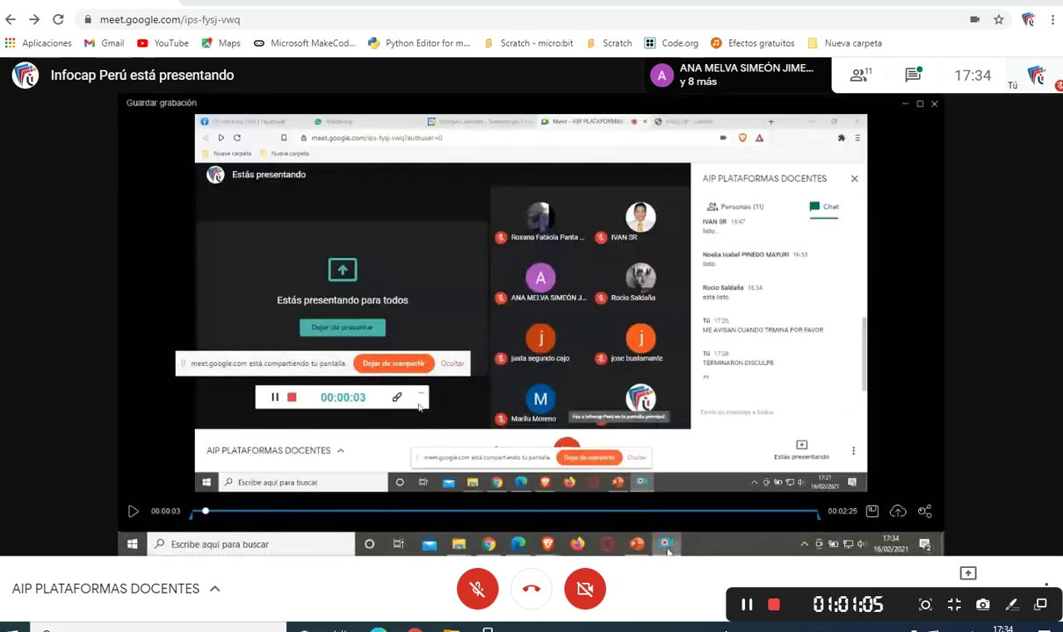
left_click(934, 102)
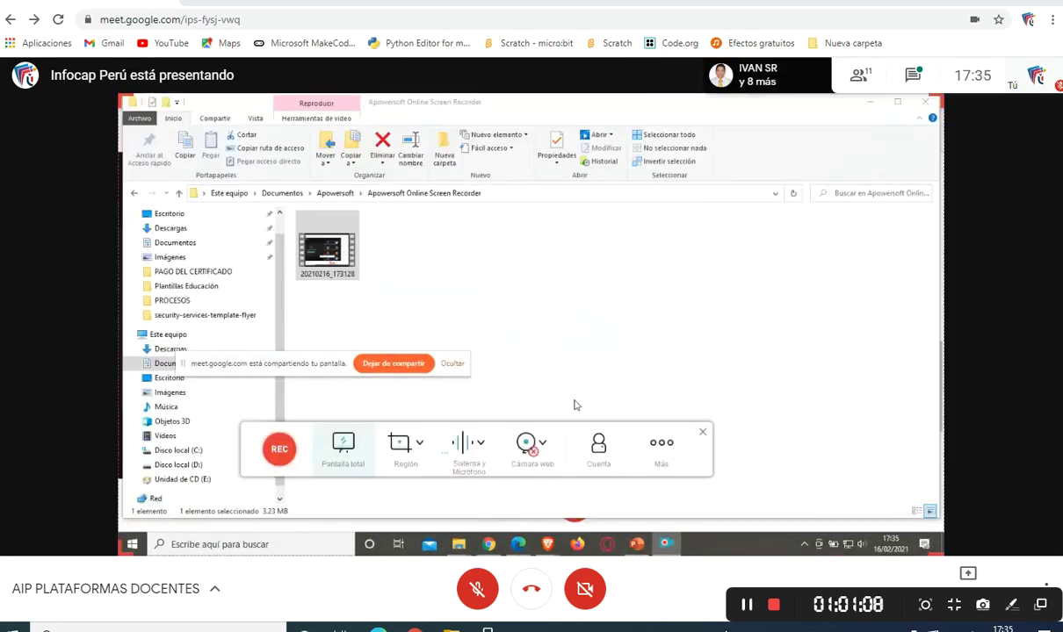
left_click(701, 438)
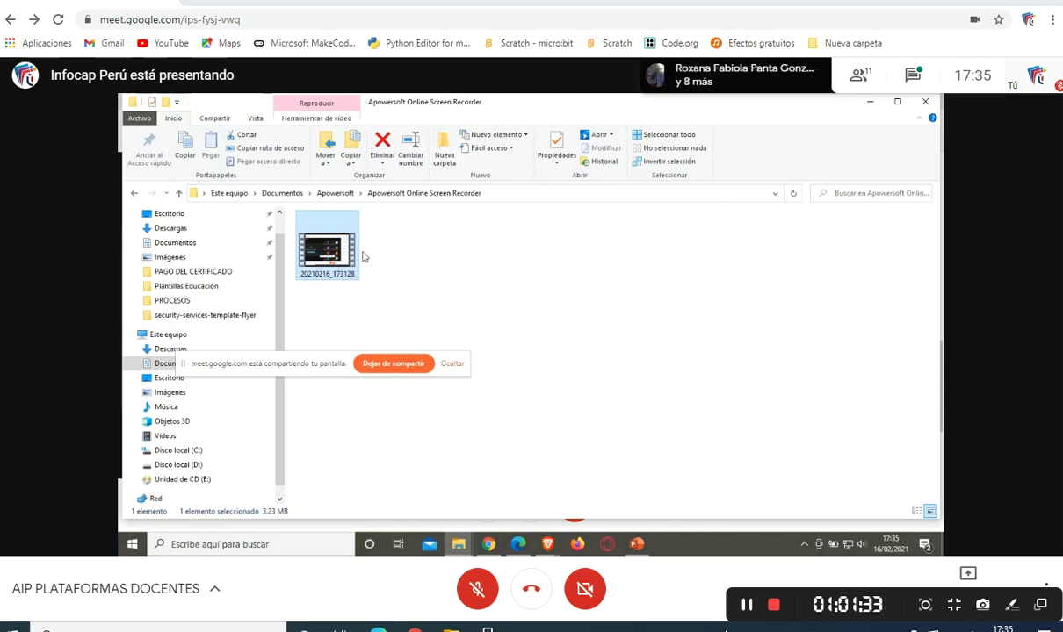
key("Delete")
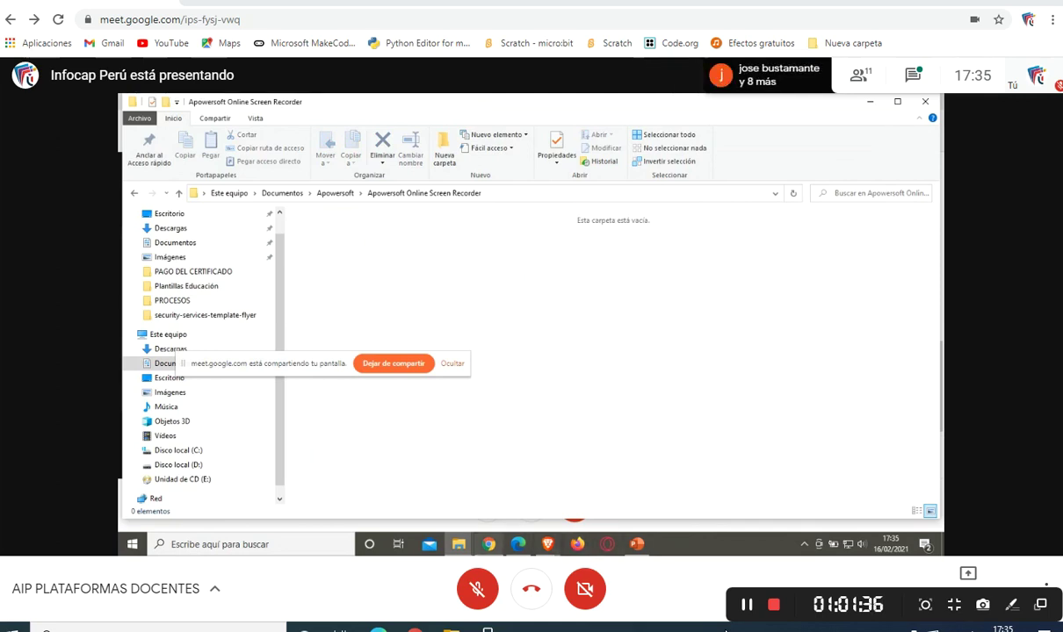
Switch to Chrome and bring up the Apowersoft page "Grabador de Pantalla Online Gratis"
mouse_move(482, 549)
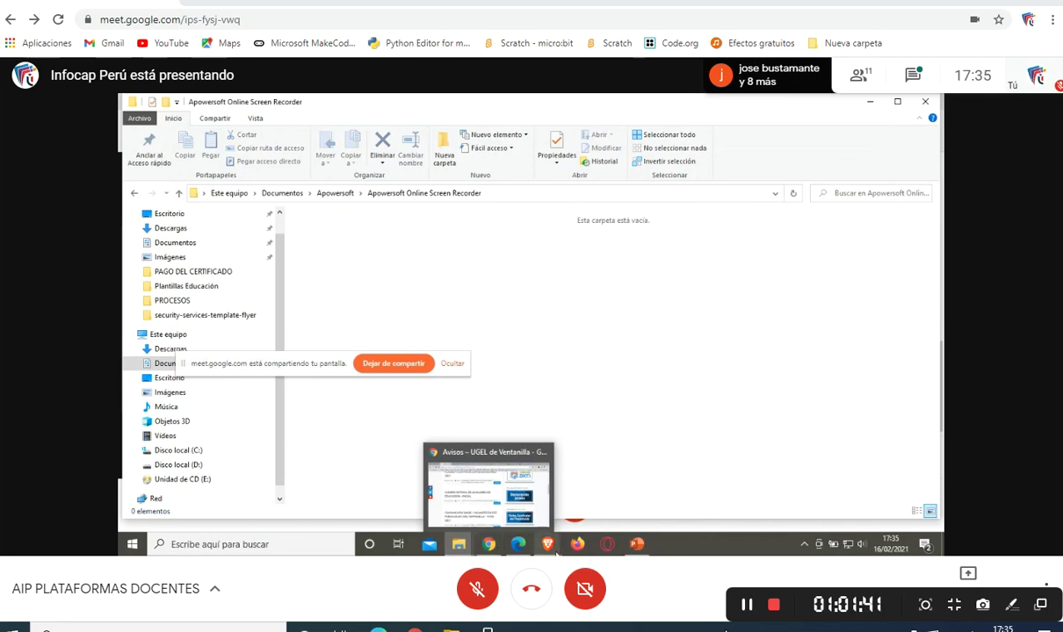
mouse_move(552, 549)
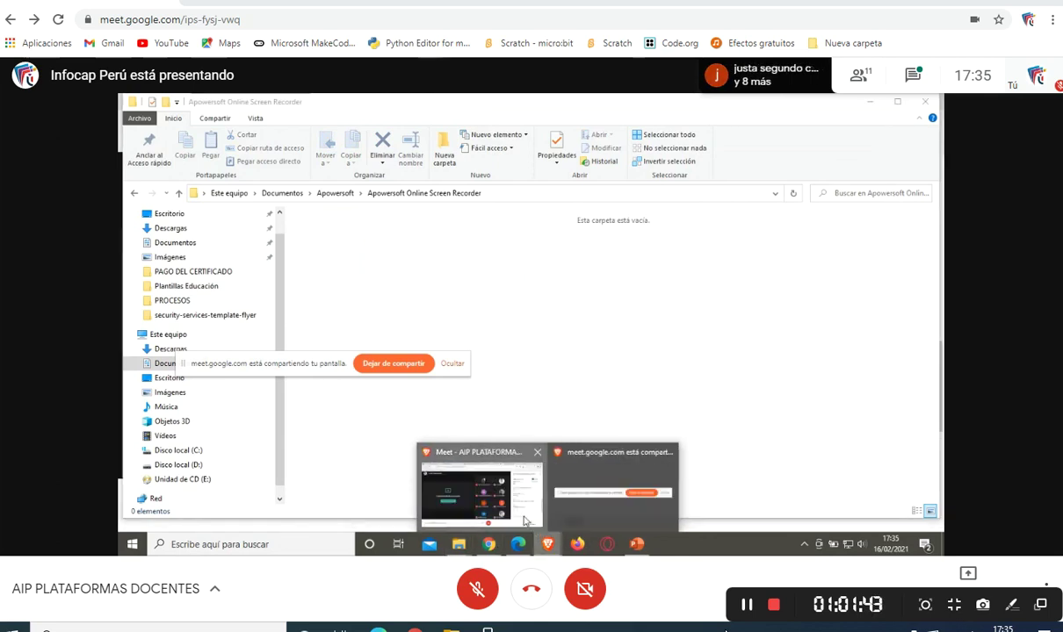
left_click(481, 490)
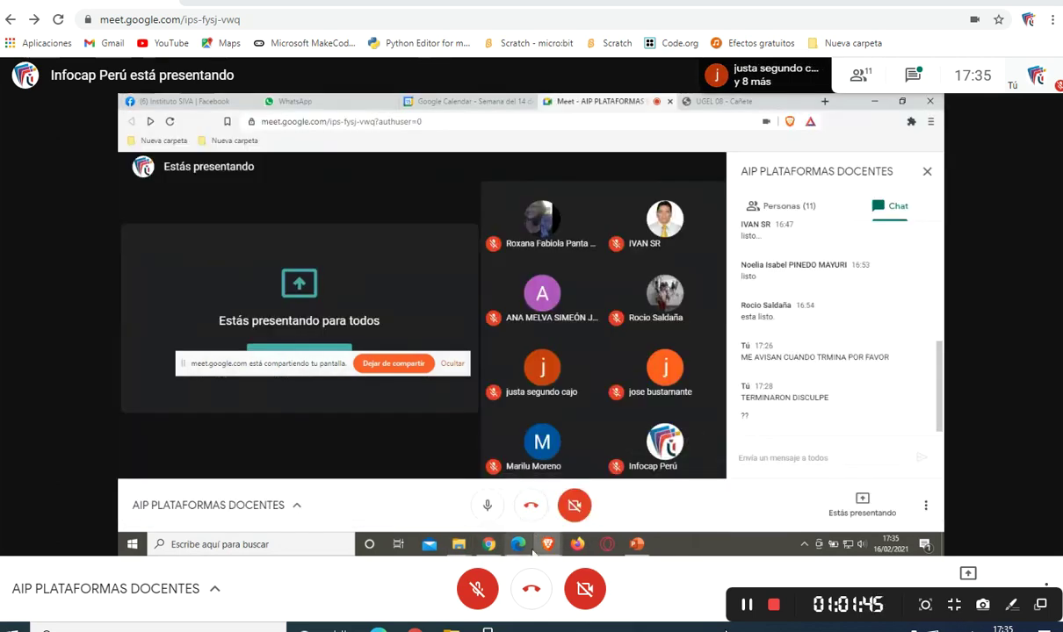
left_click(518, 544)
left_click(518, 544)
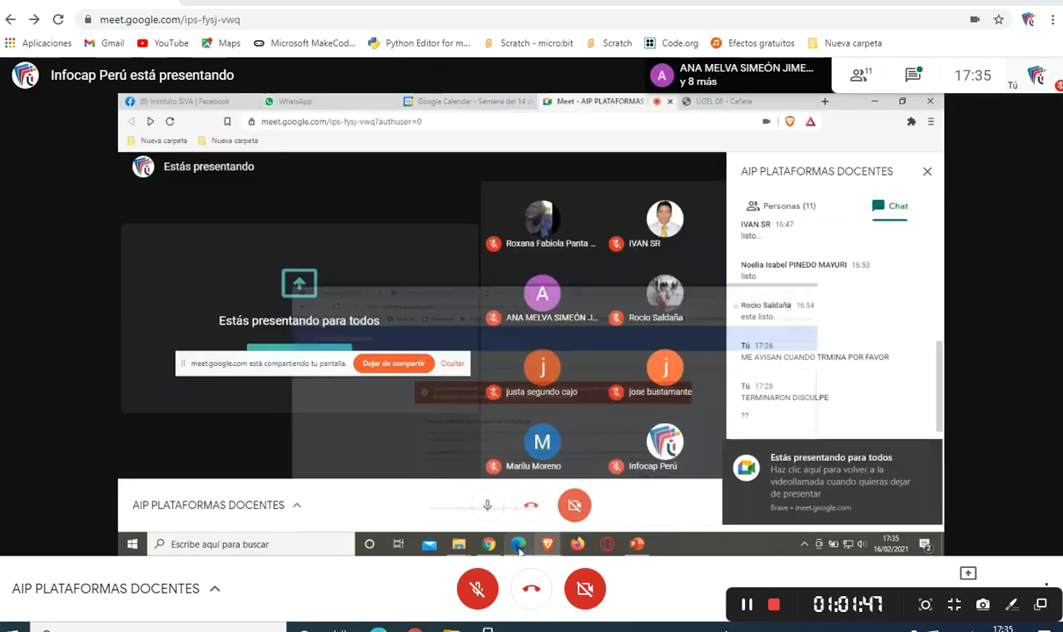
left_click(488, 544)
left_click(488, 544)
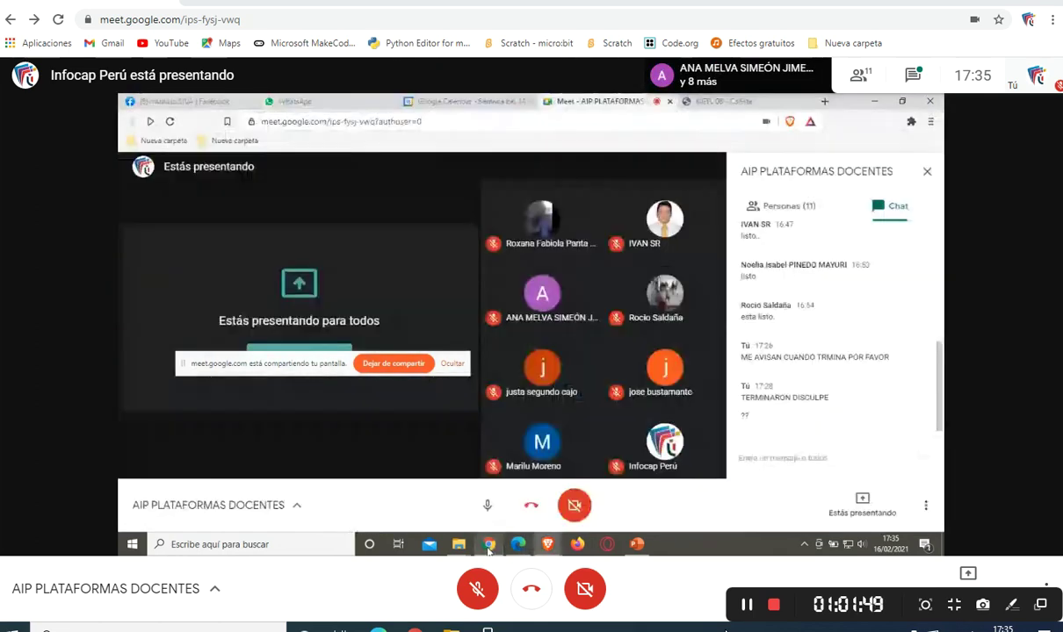
mouse_move(635, 547)
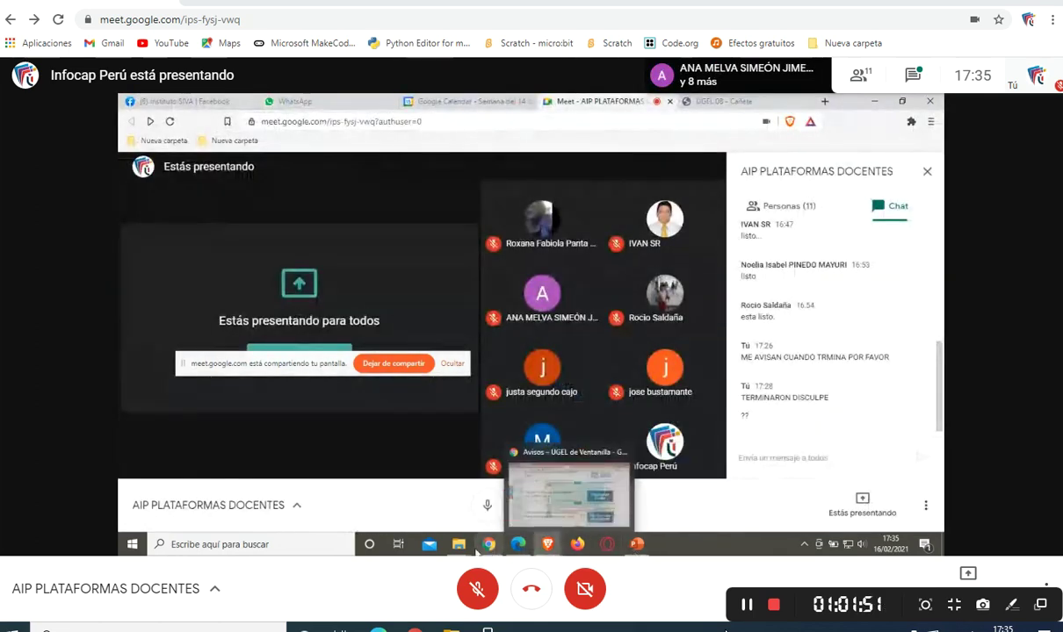
mouse_move(548, 546)
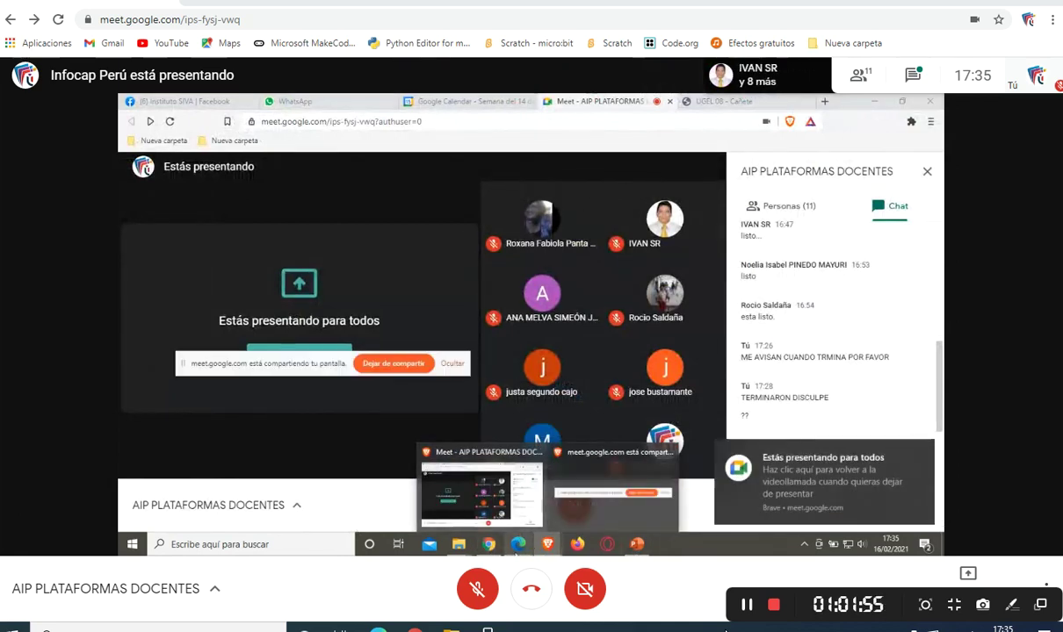
left_click(488, 545)
left_click(484, 546)
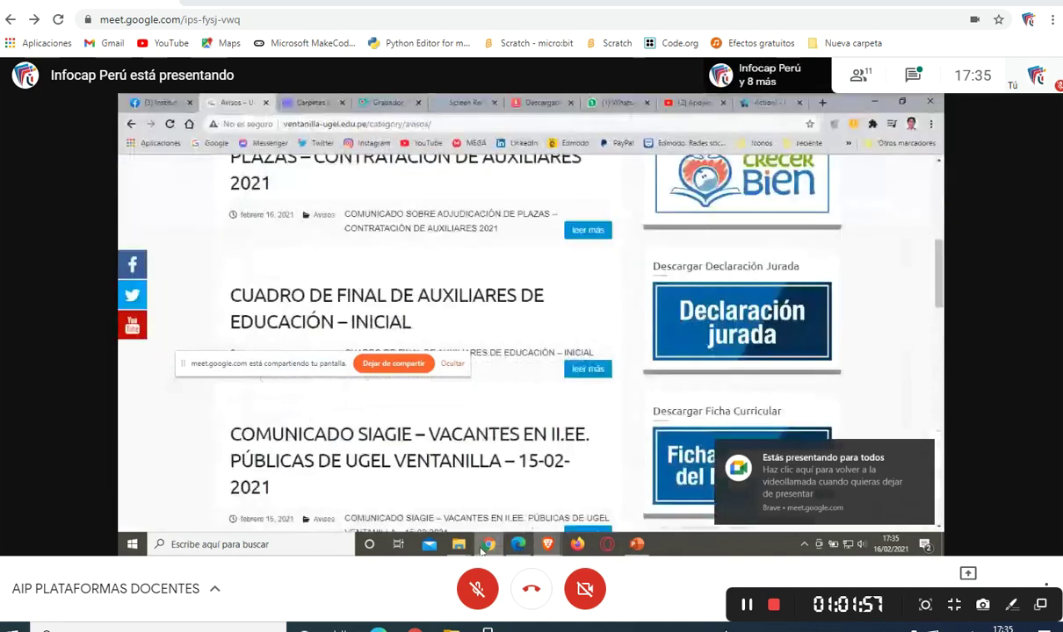
left_click(383, 103)
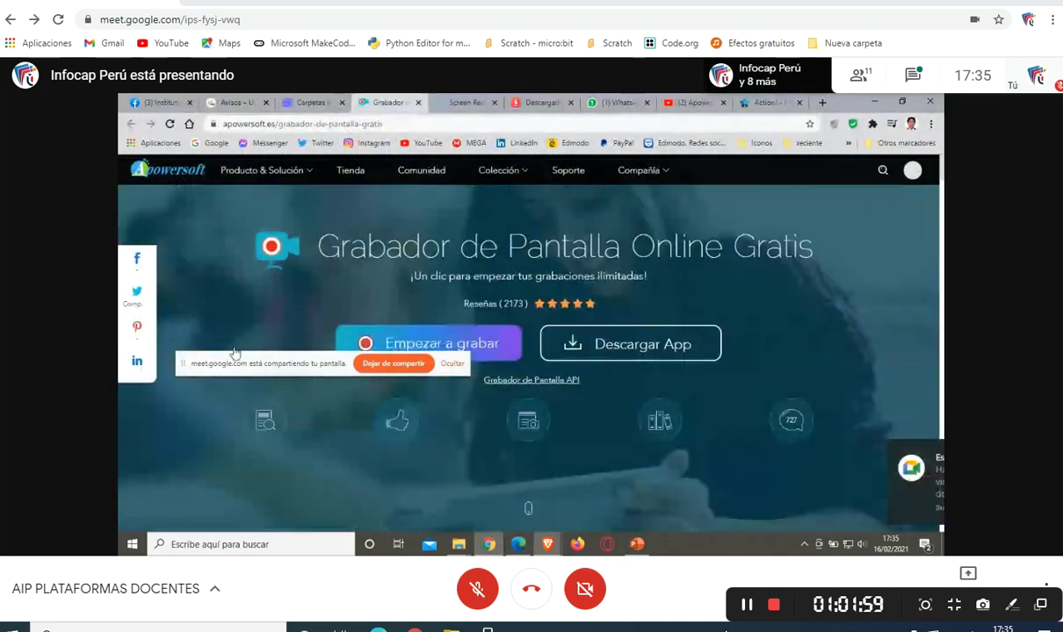
Look through Apowersoft's Producto & Solución list and move the screen-sharing notice clear of it
mouse_move(262, 169)
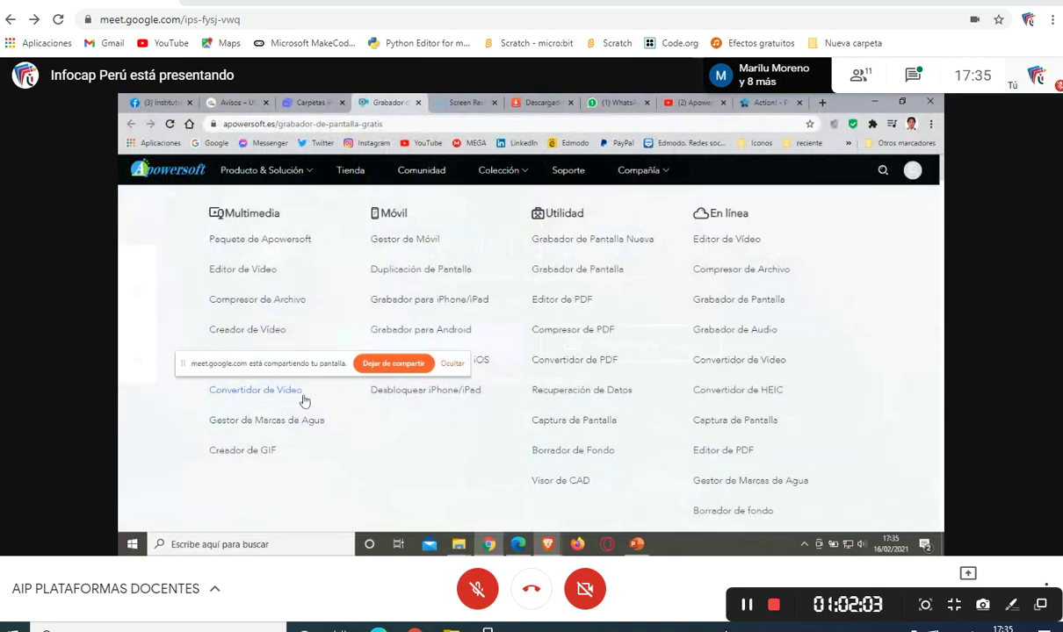
left_click_drag(304, 370, 301, 506)
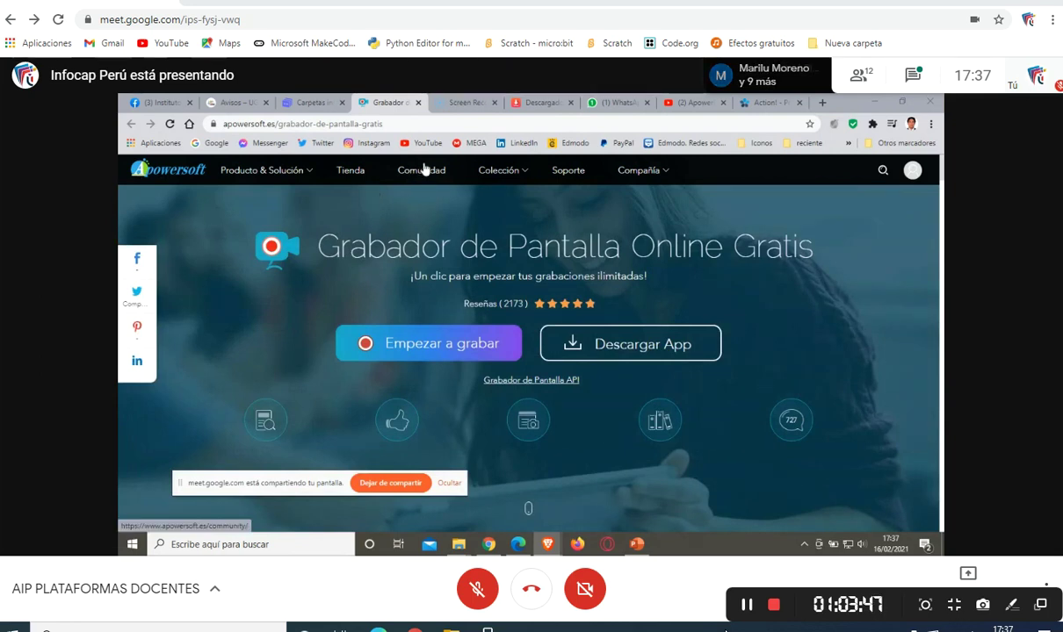
Bring up the Screencast-O-Matic screen recorder page, move the screen-sharing notice aside, and dismiss the cookie notice
left_click(456, 103)
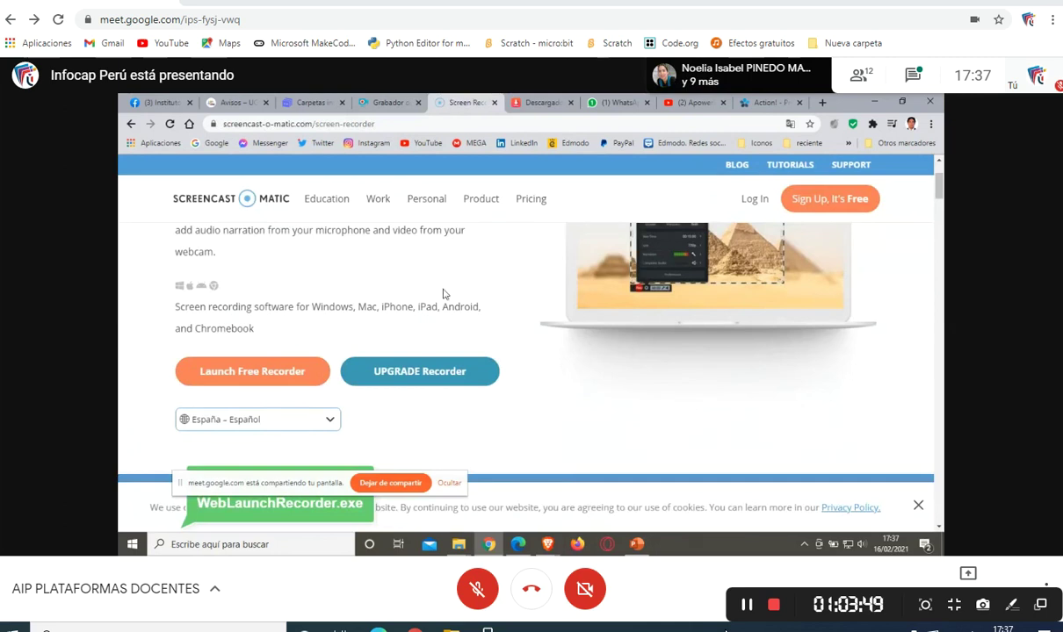
left_click_drag(300, 484, 743, 443)
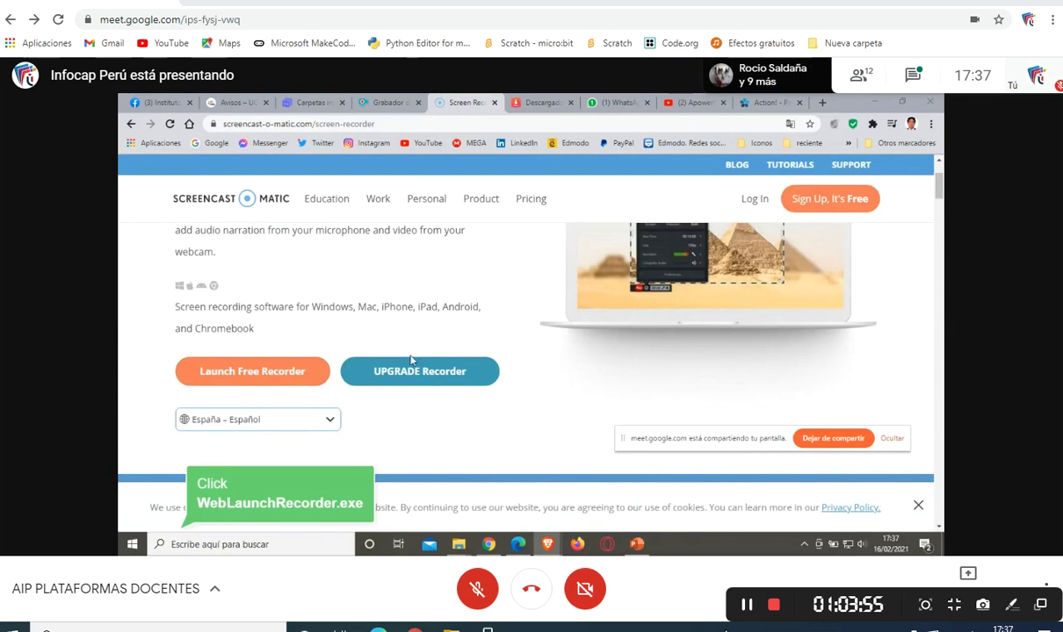
scroll(410, 360, "down", 2)
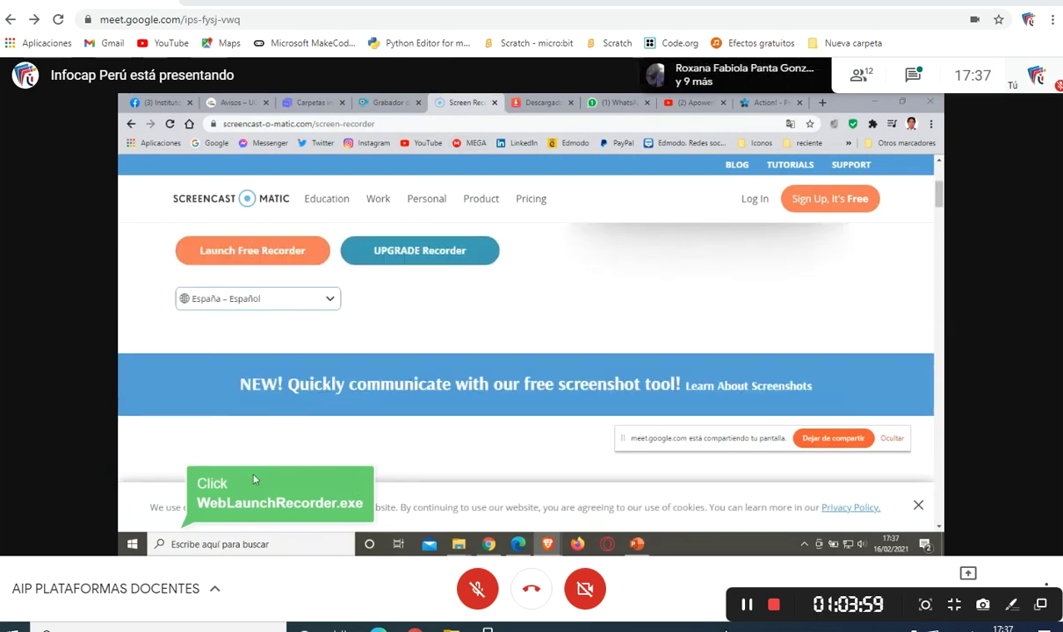
left_click(918, 508)
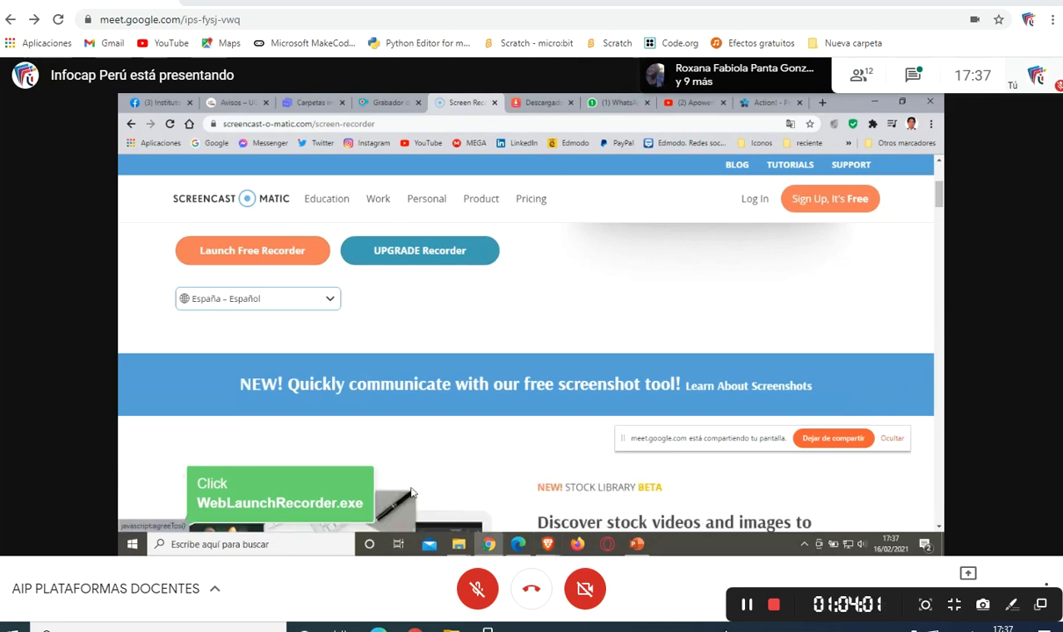
scroll(357, 401, "up", 2)
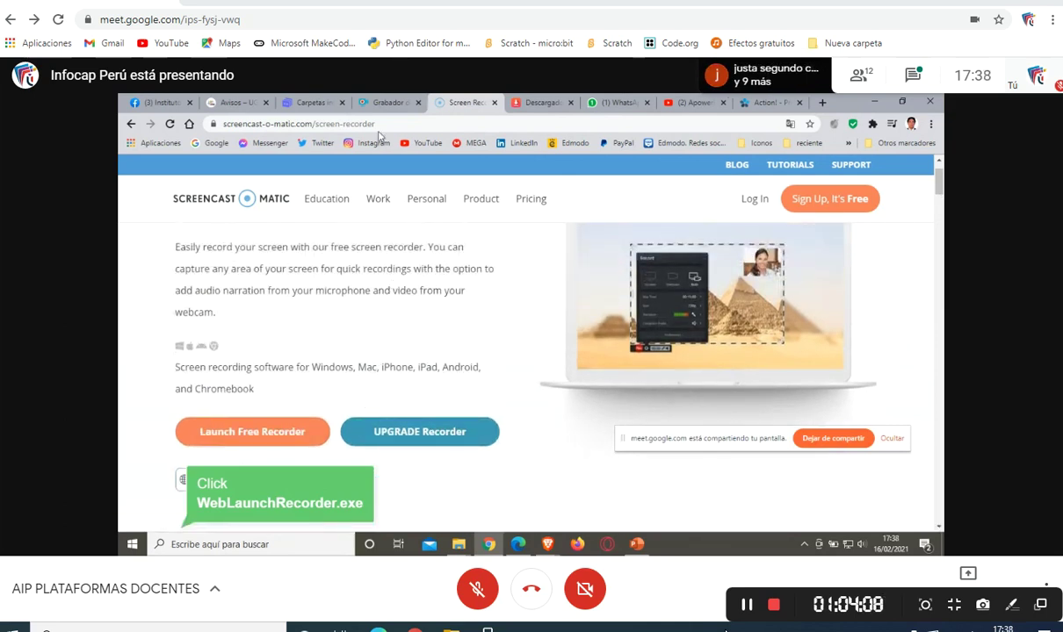
Compare the Apowersoft page with Screencast-O-Matic's Free Screen Recorder page, examining the latter's description and launch options
left_click(360, 103)
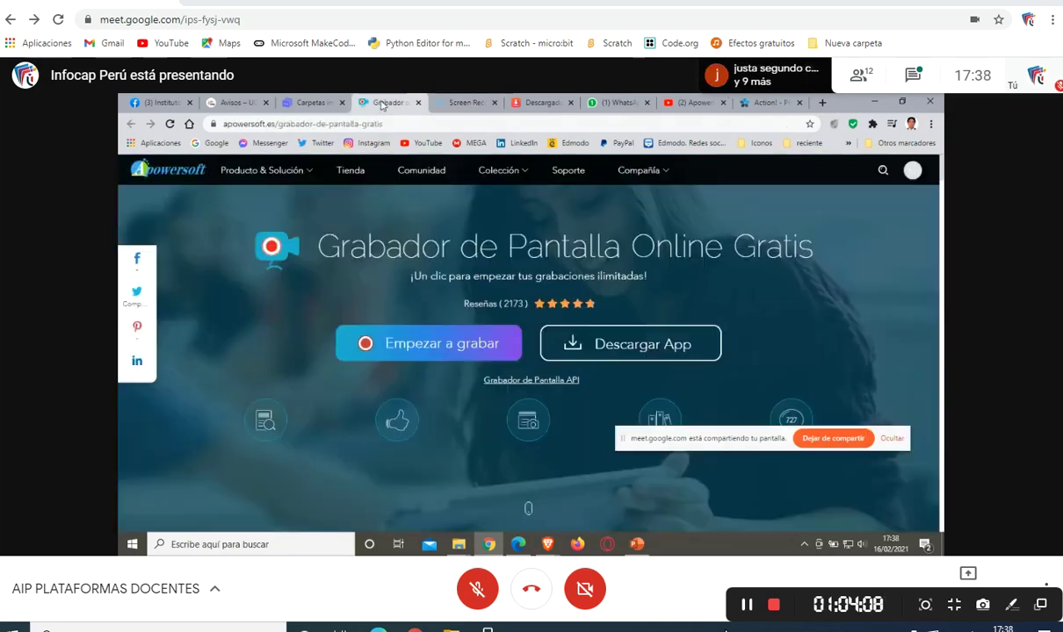
left_click(463, 103)
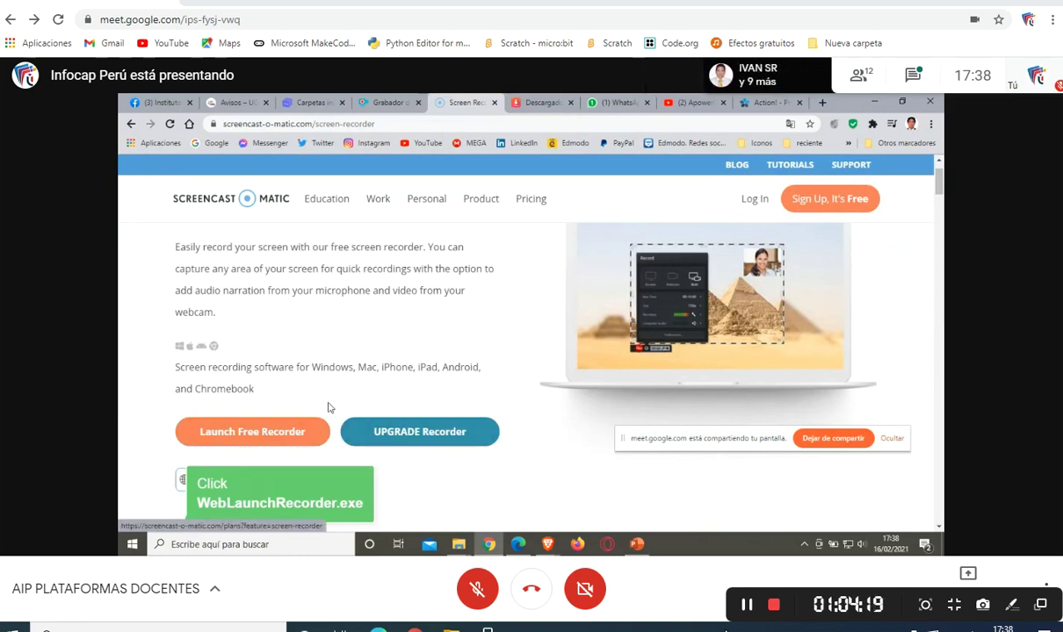
scroll(455, 414, "down", 1)
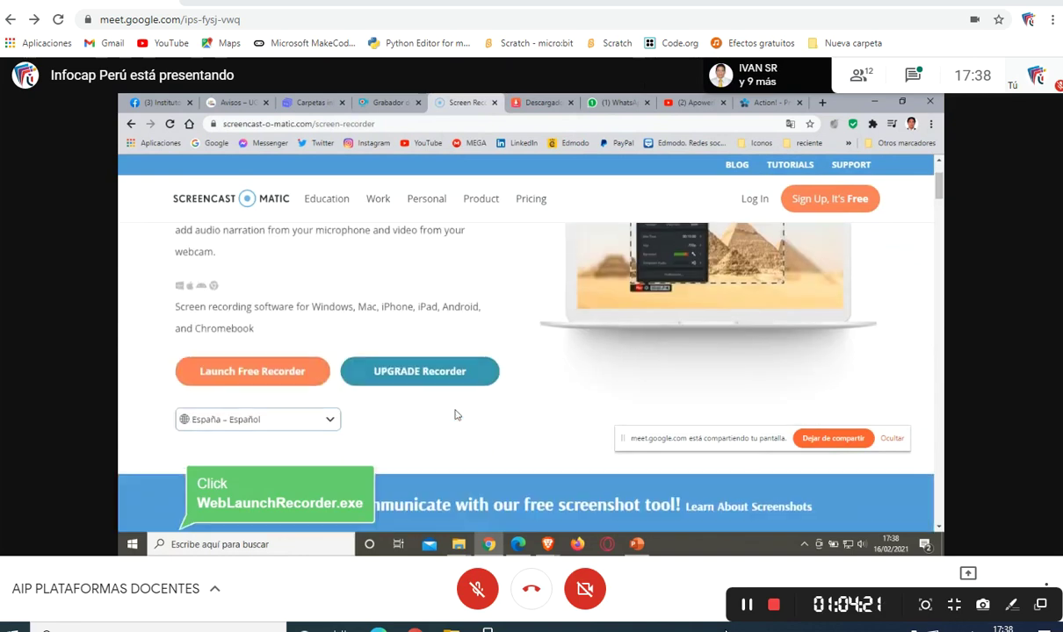
scroll(457, 427, "up", 1)
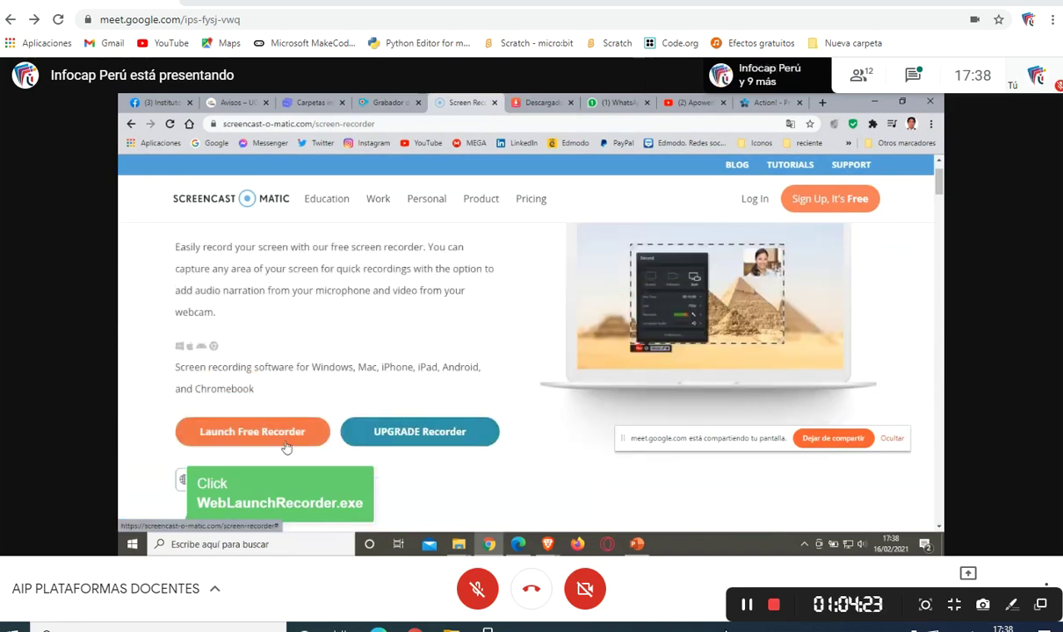
scroll(472, 396, "up", 1)
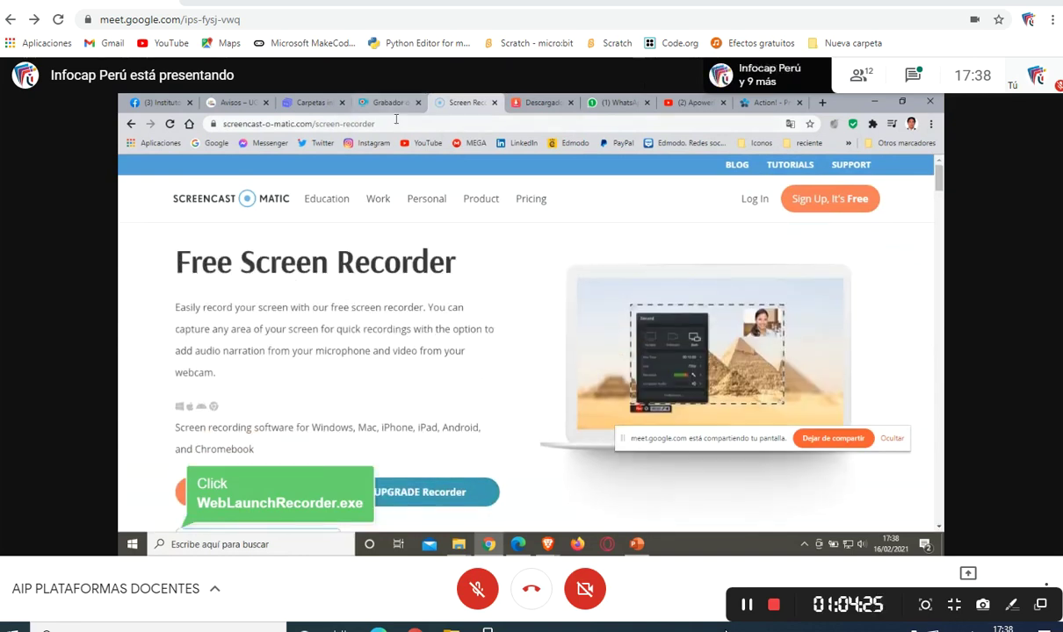
Copy the Screencast-O-Matic screen-recorder page address and send it in the Google Meet chat in Brave
left_click(401, 121)
key("ctrl+c")
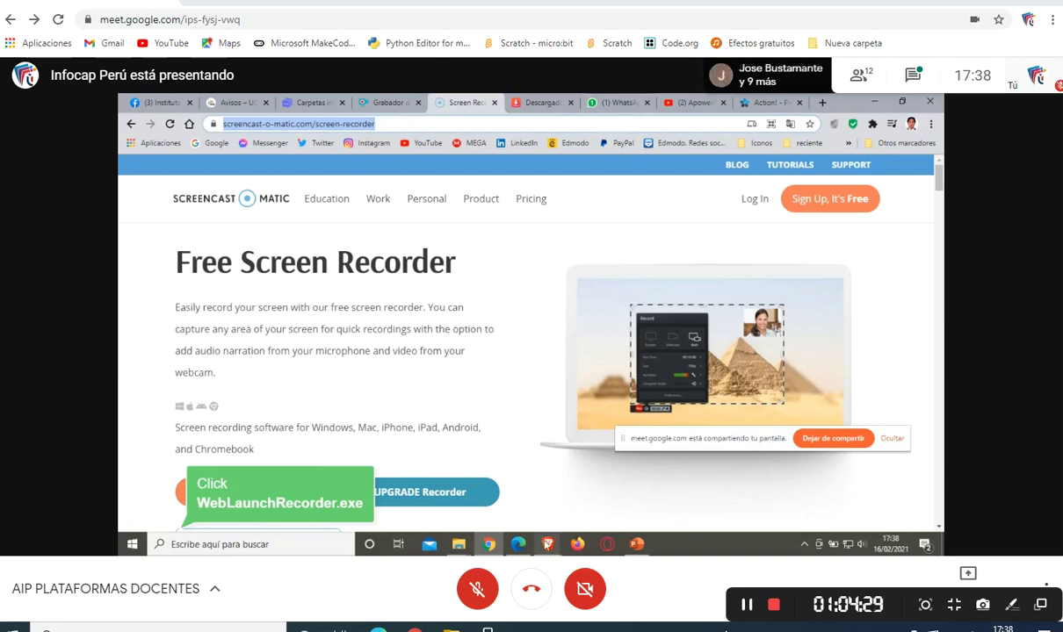
mouse_move(547, 544)
left_click(509, 520)
left_click(776, 458)
type("recorder")
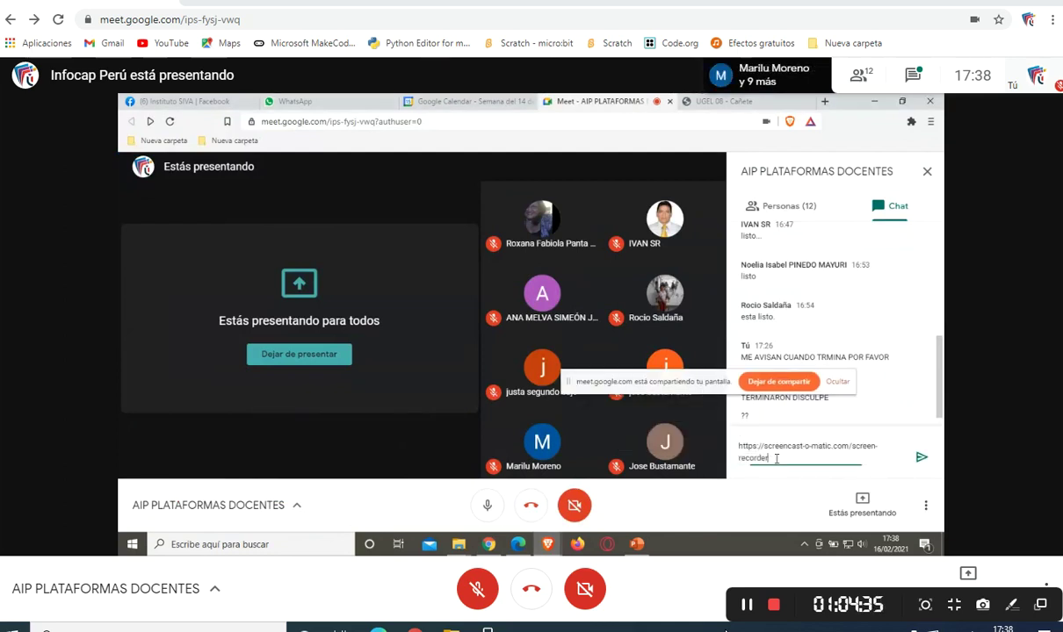
key("Return")
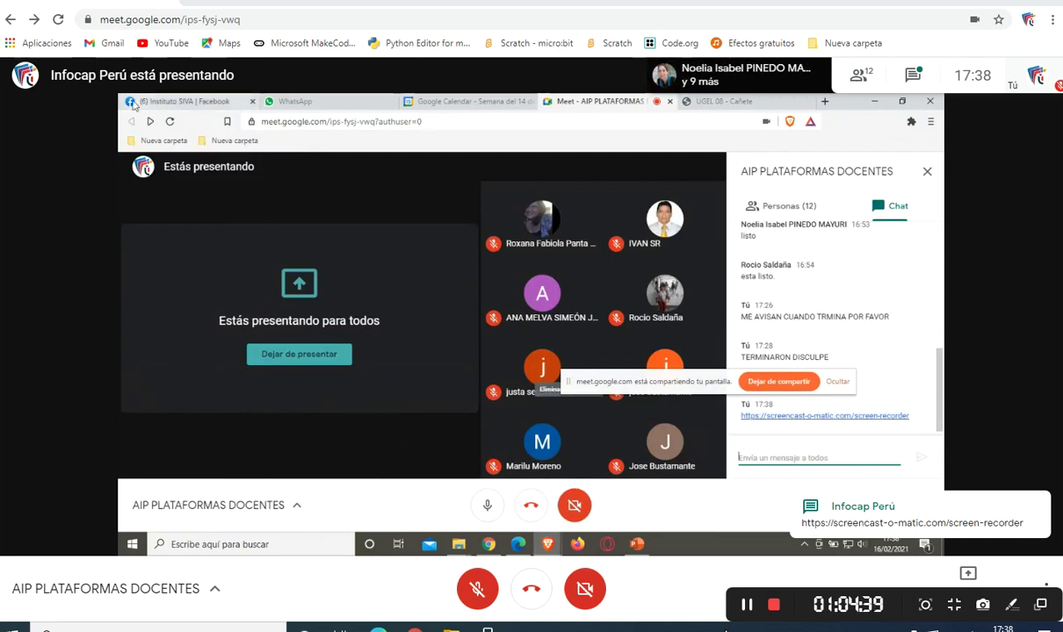
Send the copied Screencast-O-Matic link to the AIP Plataforma Docente group in WhatsApp Web
left_click(283, 101)
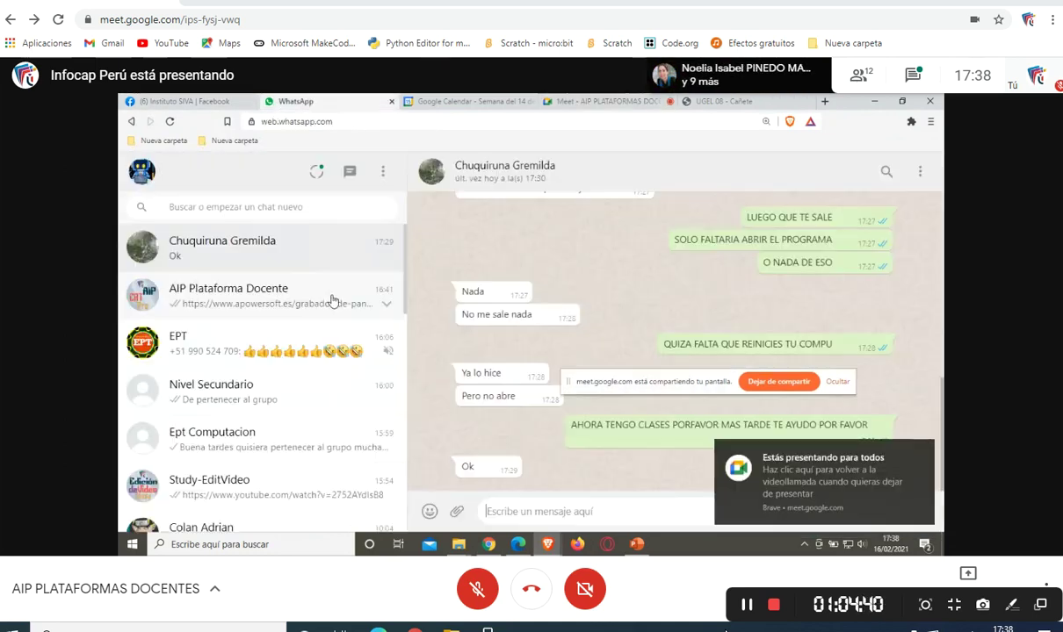
left_click(289, 305)
key("ctrl+v")
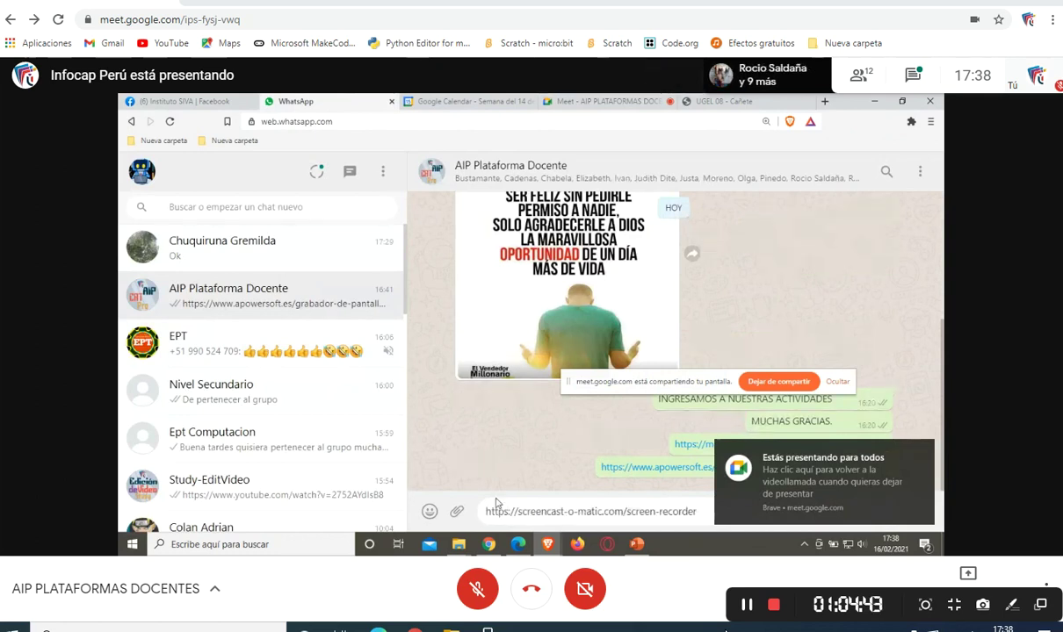
key("Return")
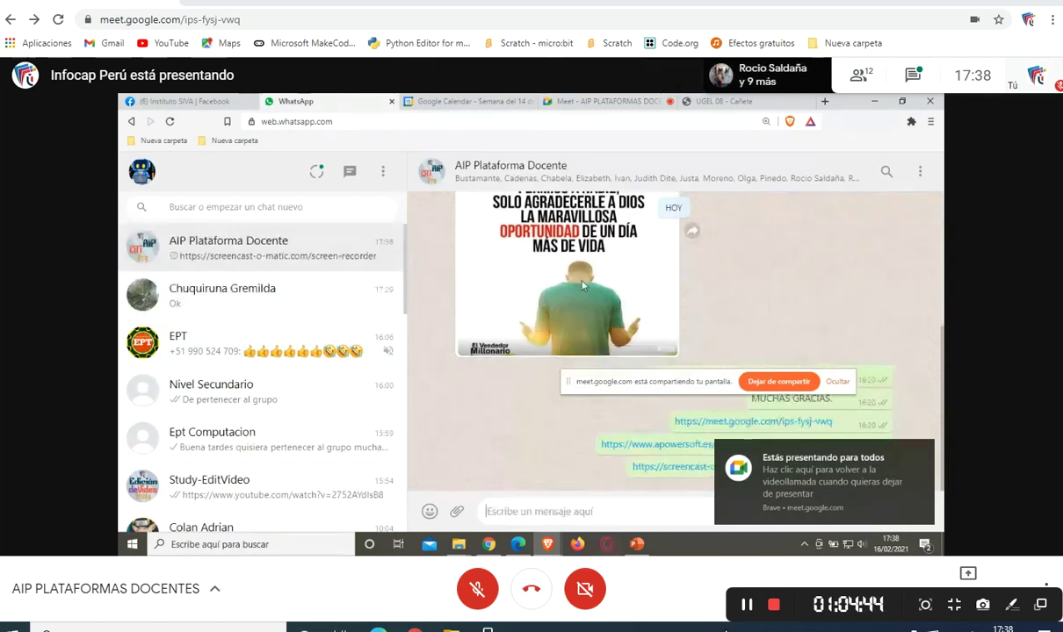
Return to the Screencast-O-Matic page in Chrome, launch the free recorder, and briefly revisit the Apowersoft page
left_click(601, 101)
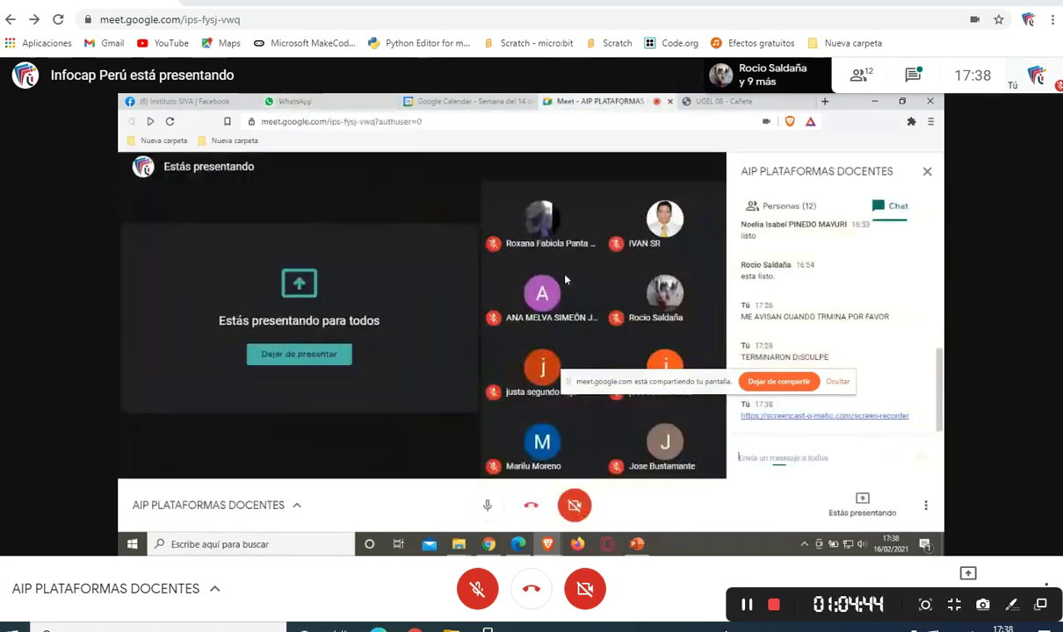
left_click(605, 546)
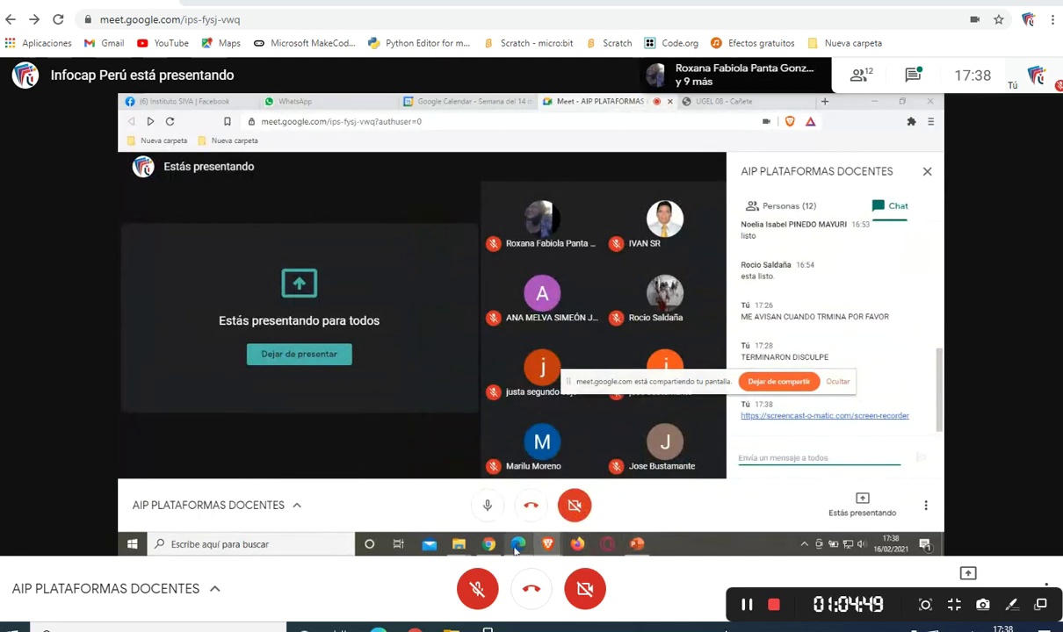
left_click(514, 550)
left_click(489, 545)
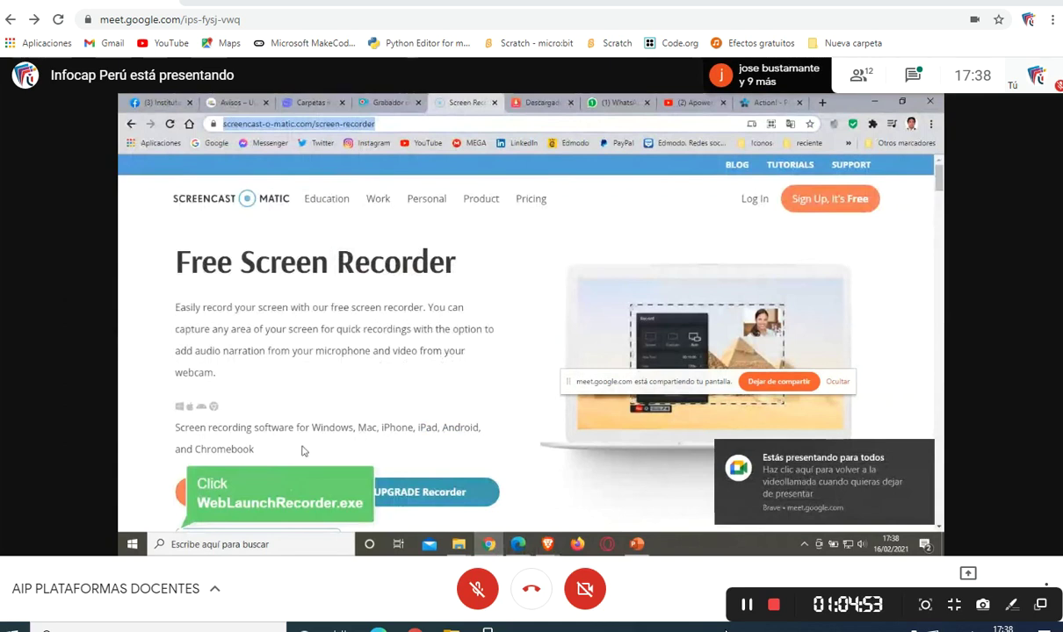
scroll(302, 450, "down", 1)
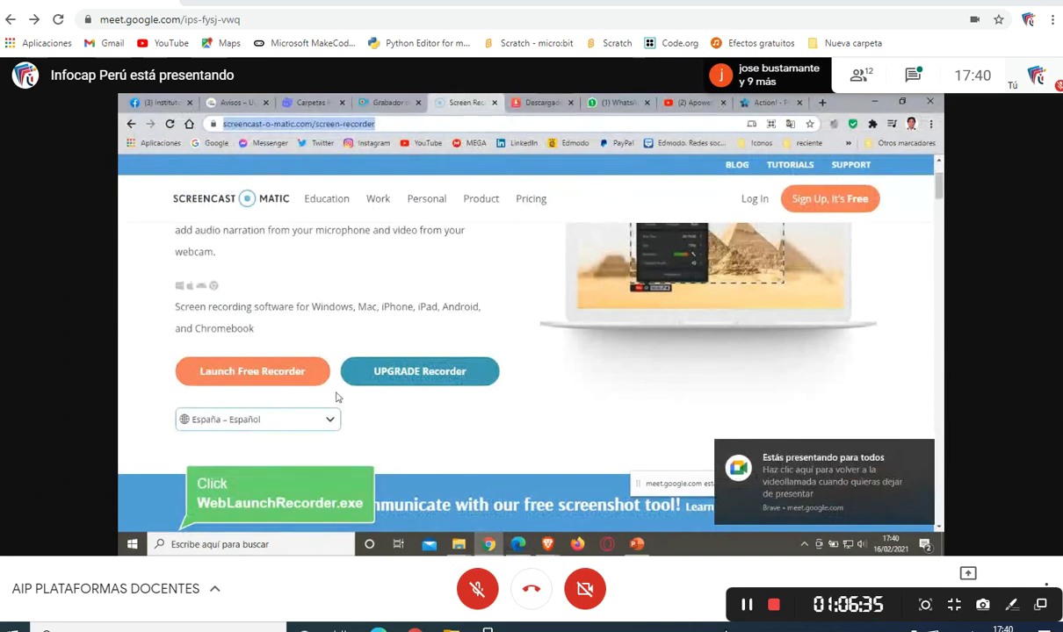
left_click(247, 376)
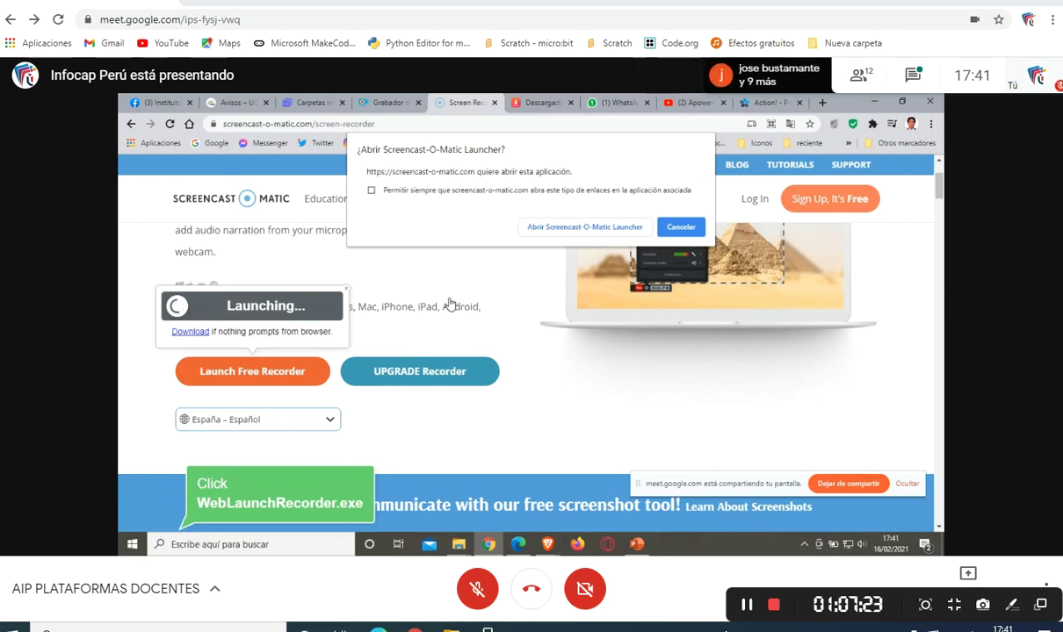
left_click(384, 103)
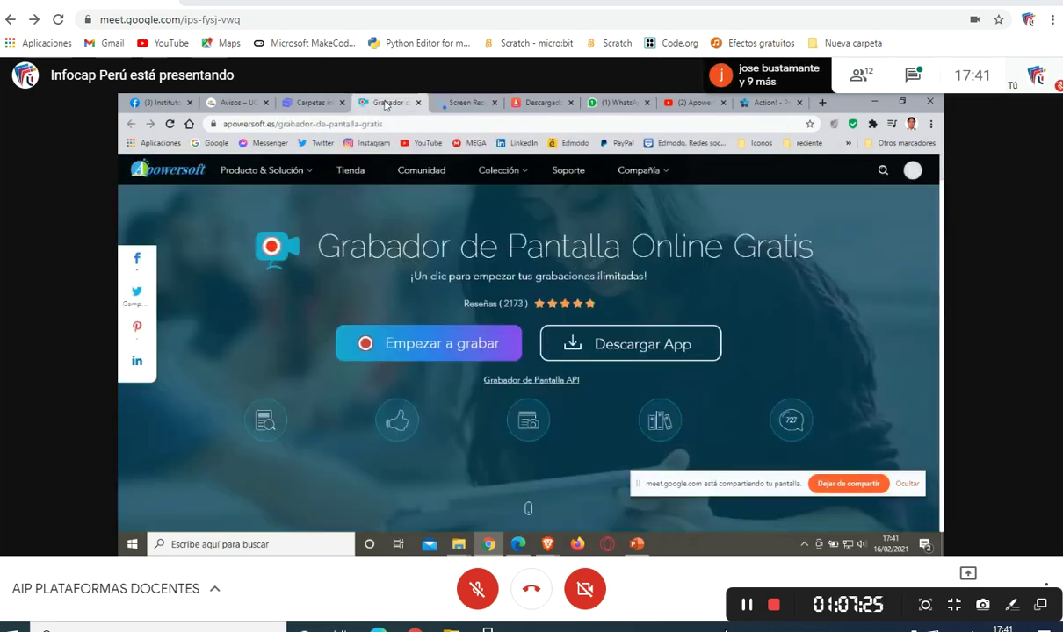
left_click(436, 103)
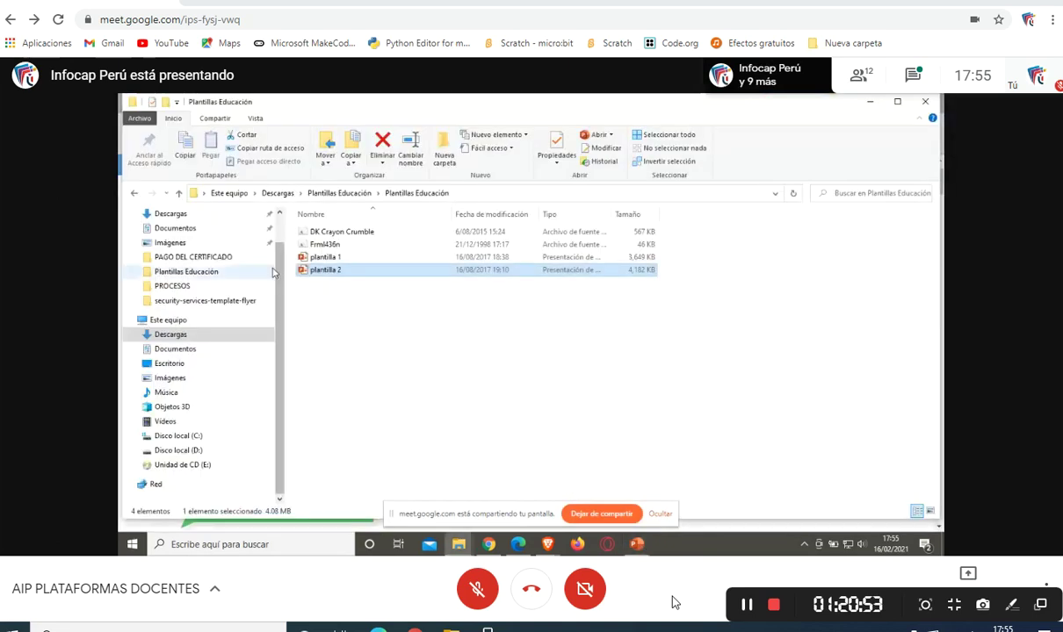
Open the plantilla 2 presentation from the Plantillas Educación folder in PowerPoint and exit its slide show
double_click(321, 270)
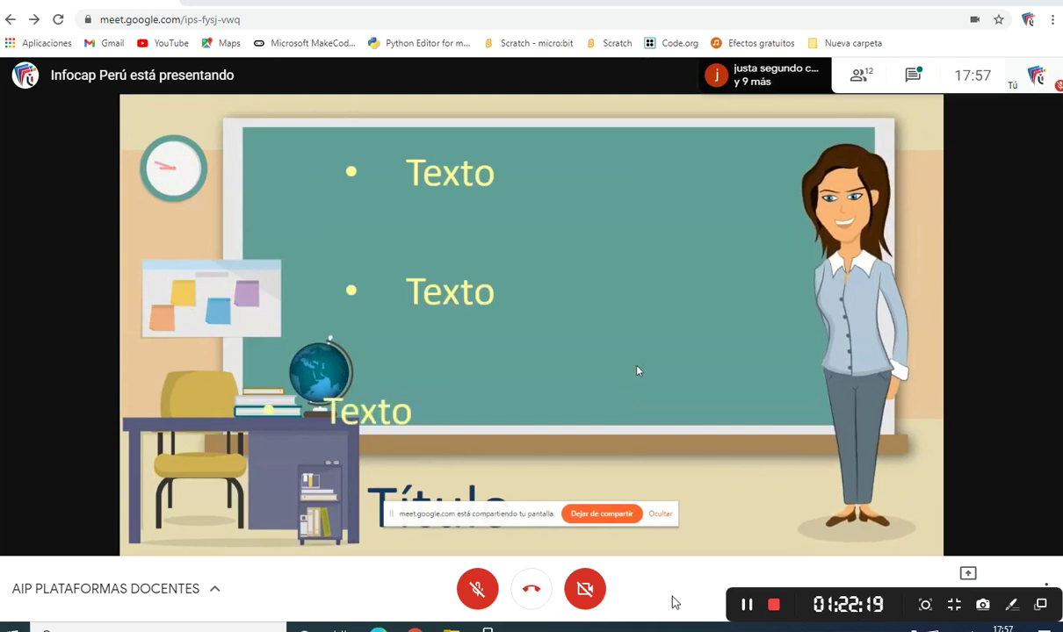
key("Escape")
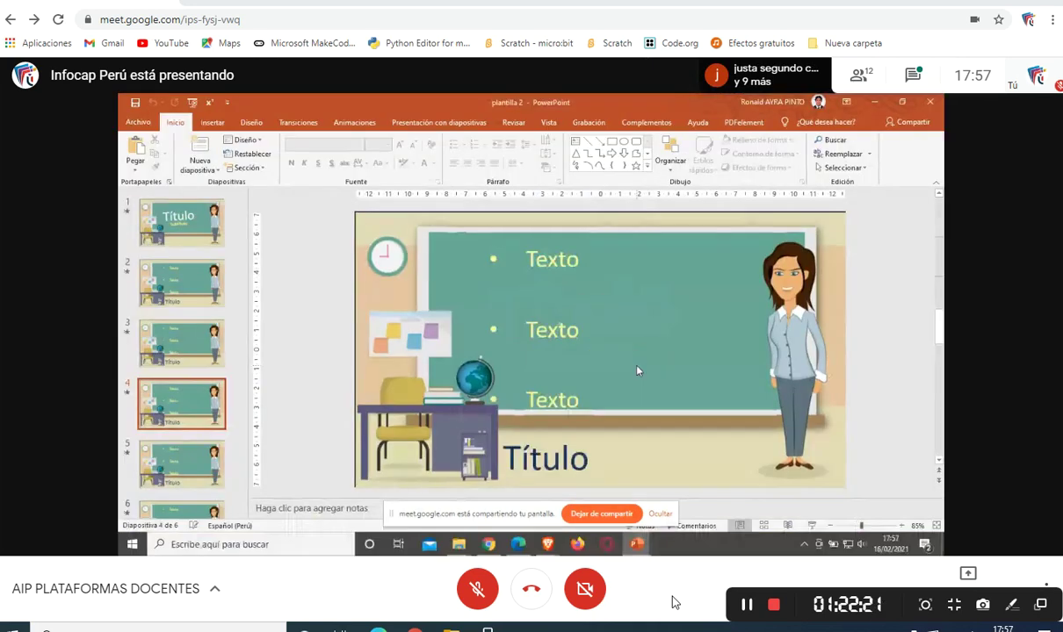